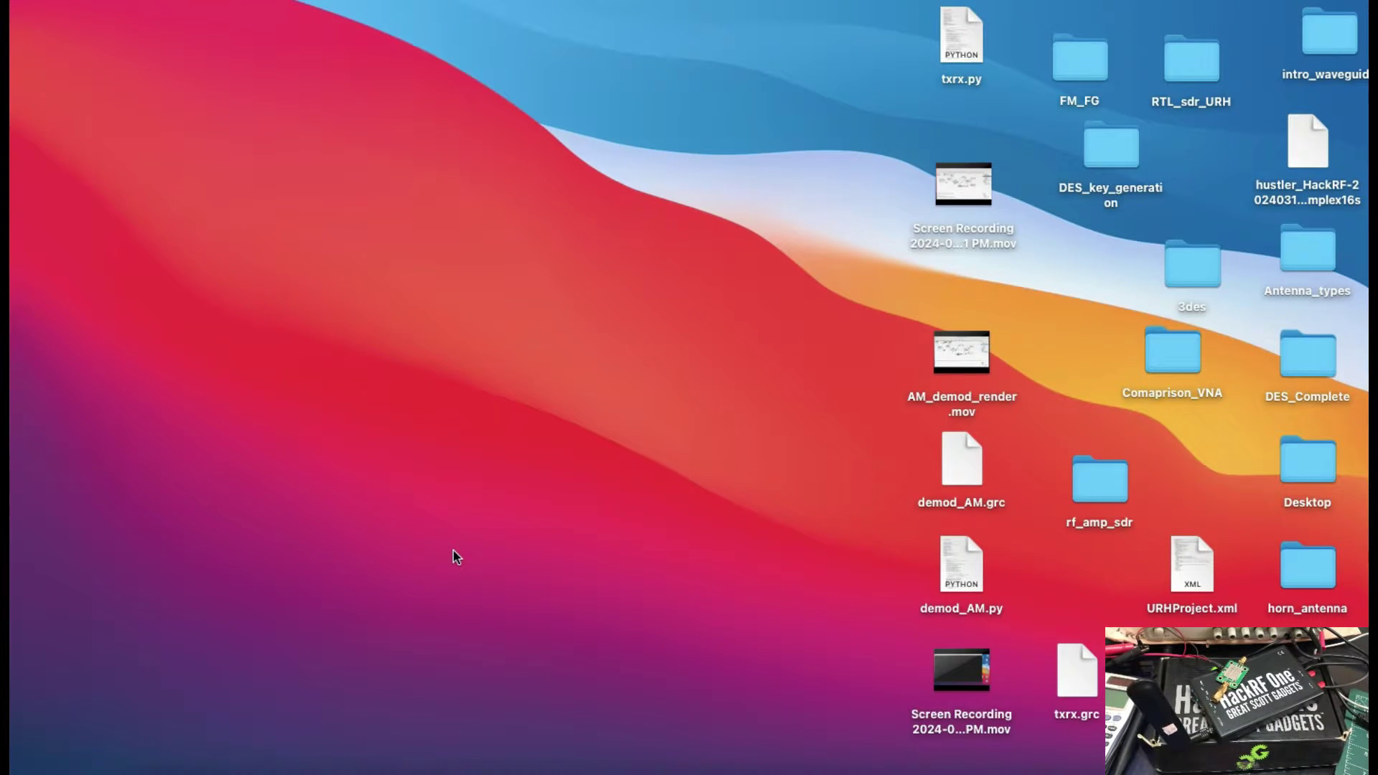
Launch SDRangel from its Dock icon
left_click(364, 759)
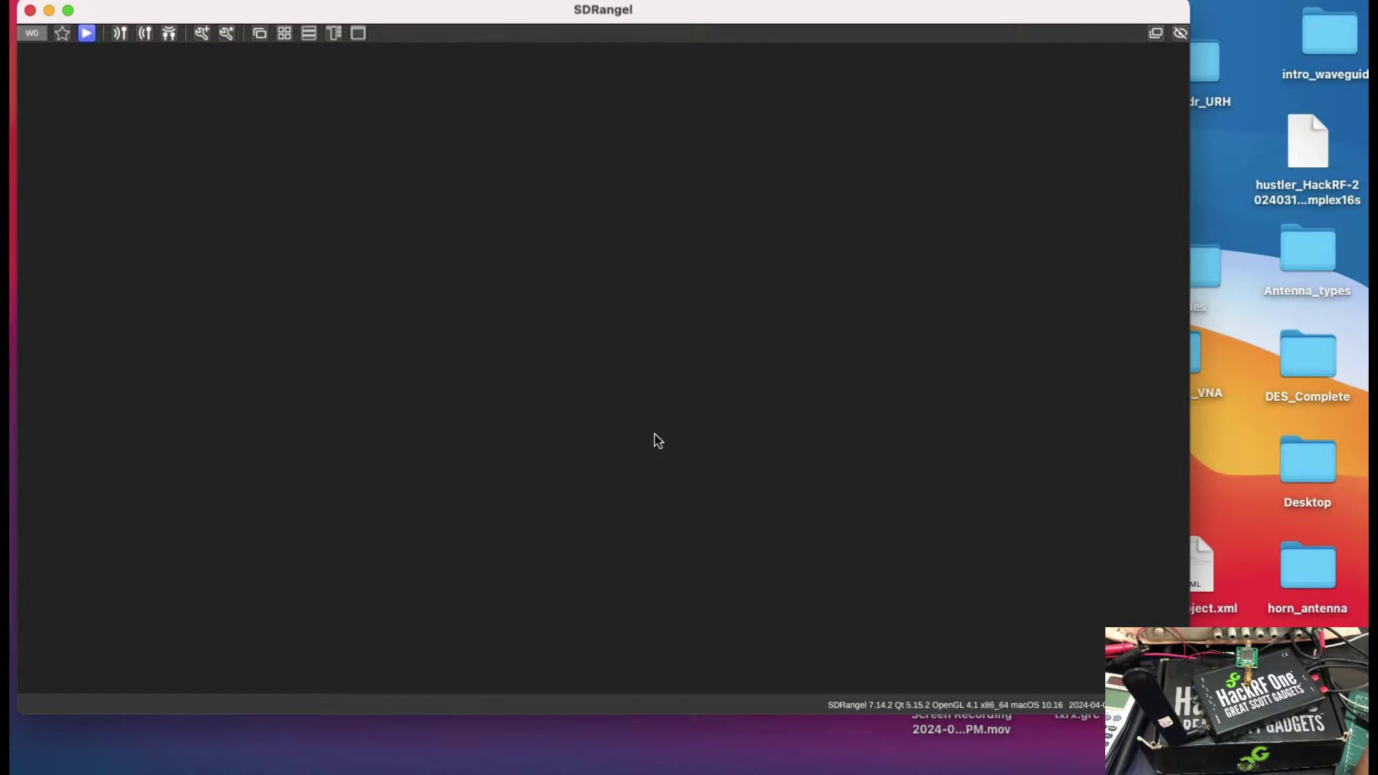
Add a receive device, refresh the device list and pick HackRF[0] instead of AaroniaRTSA
left_click_drag(578, 14, 669, 57)
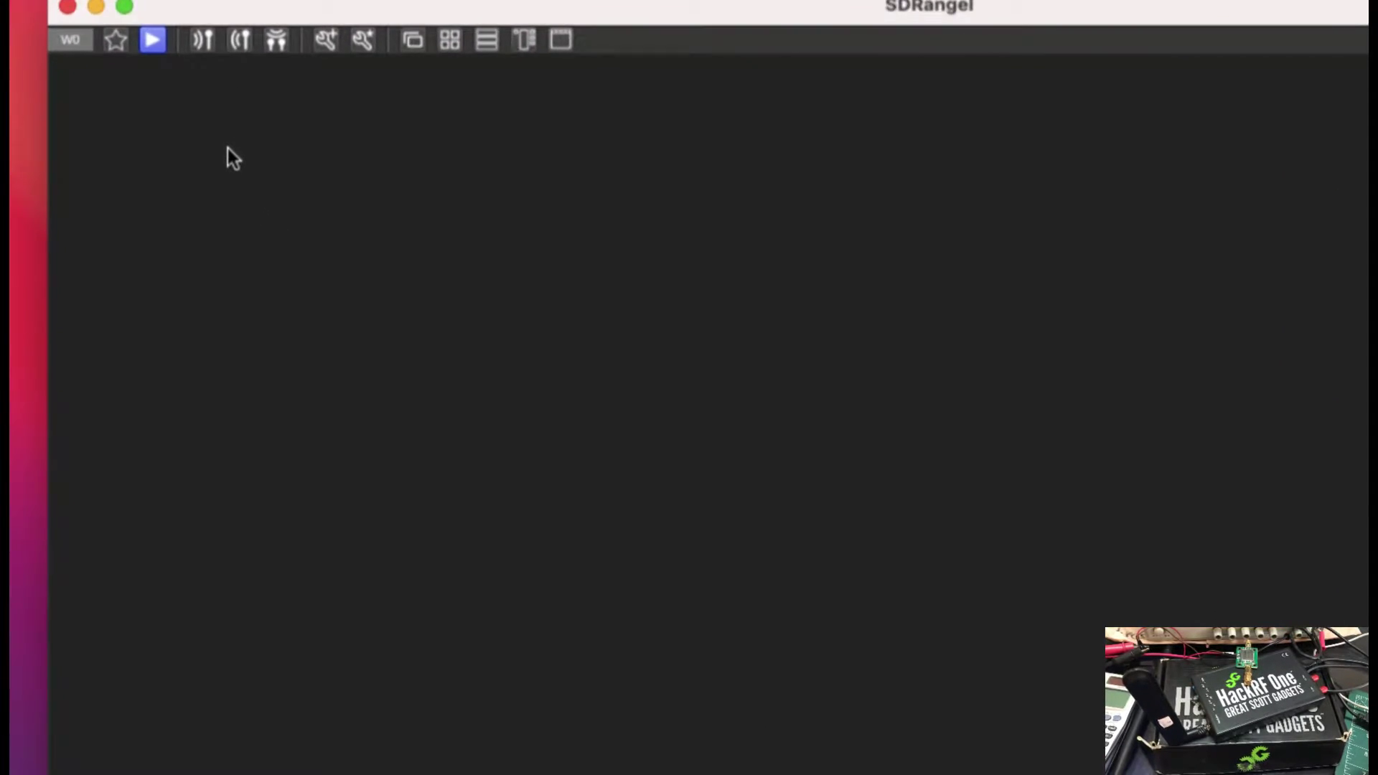
left_click(198, 29)
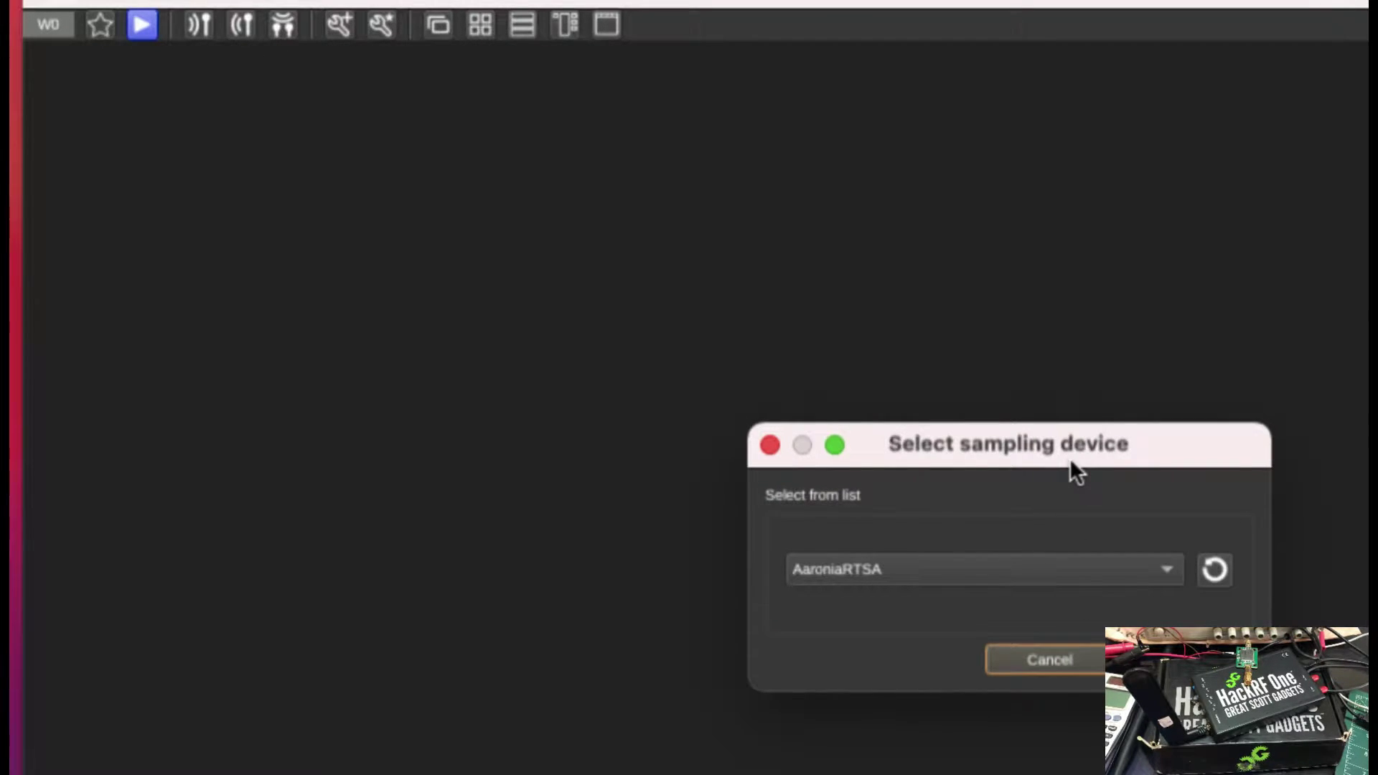
left_click_drag(1070, 463, 643, 227)
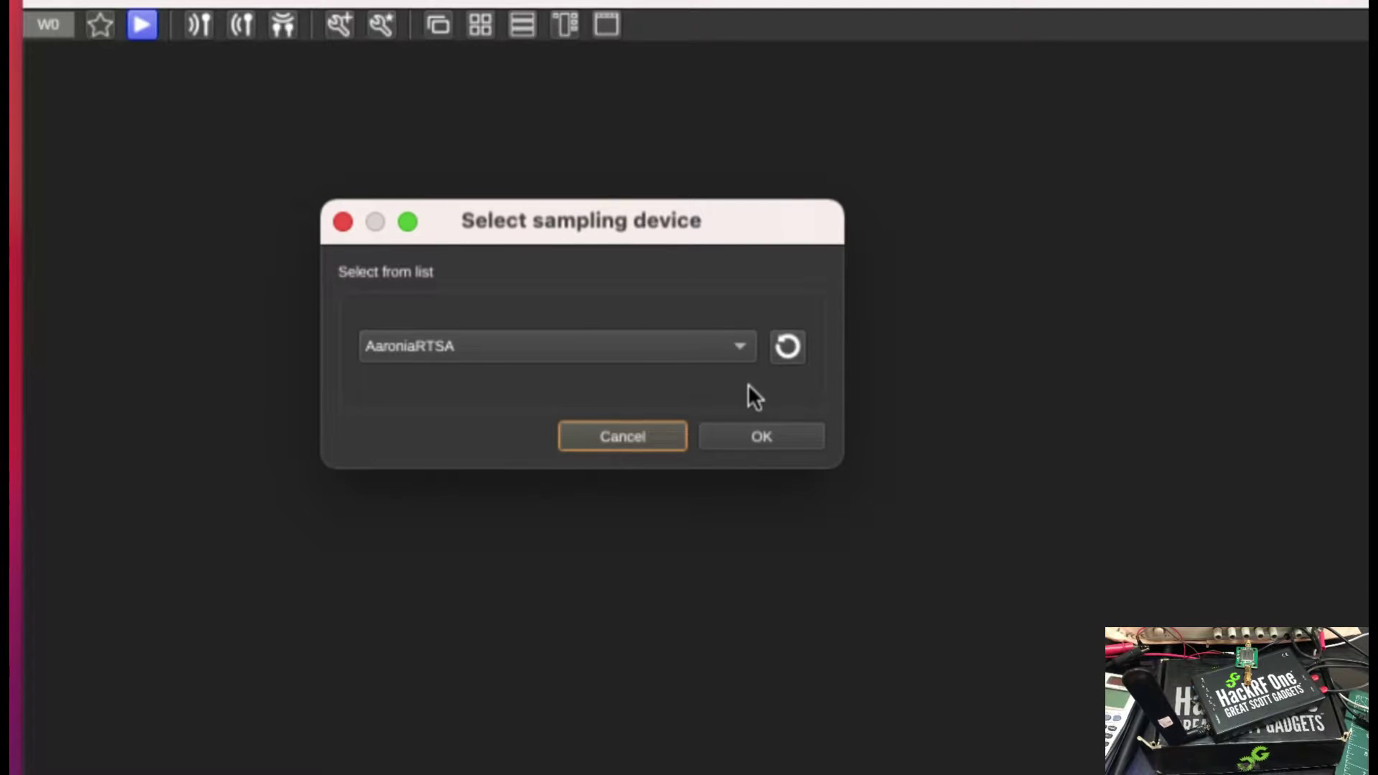
left_click(790, 354)
left_click(737, 356)
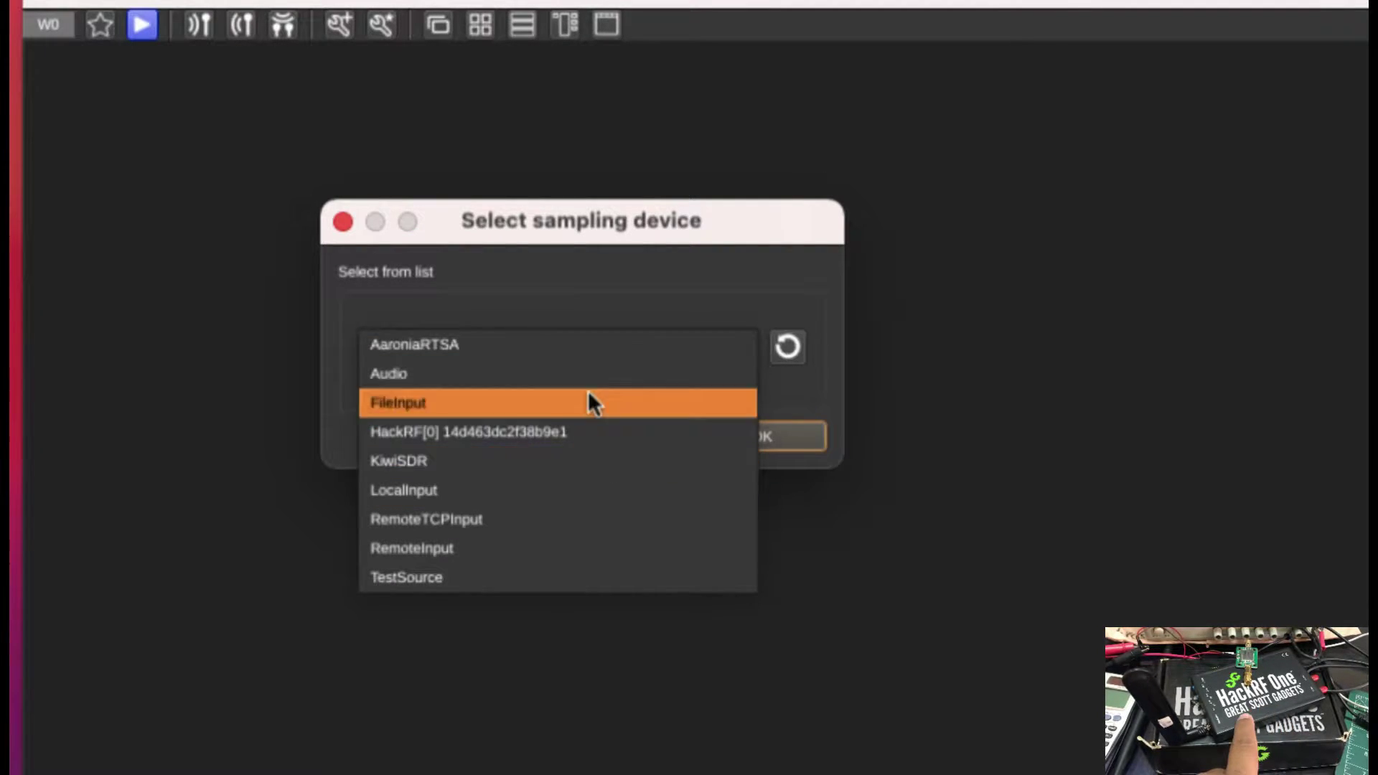
left_click(583, 430)
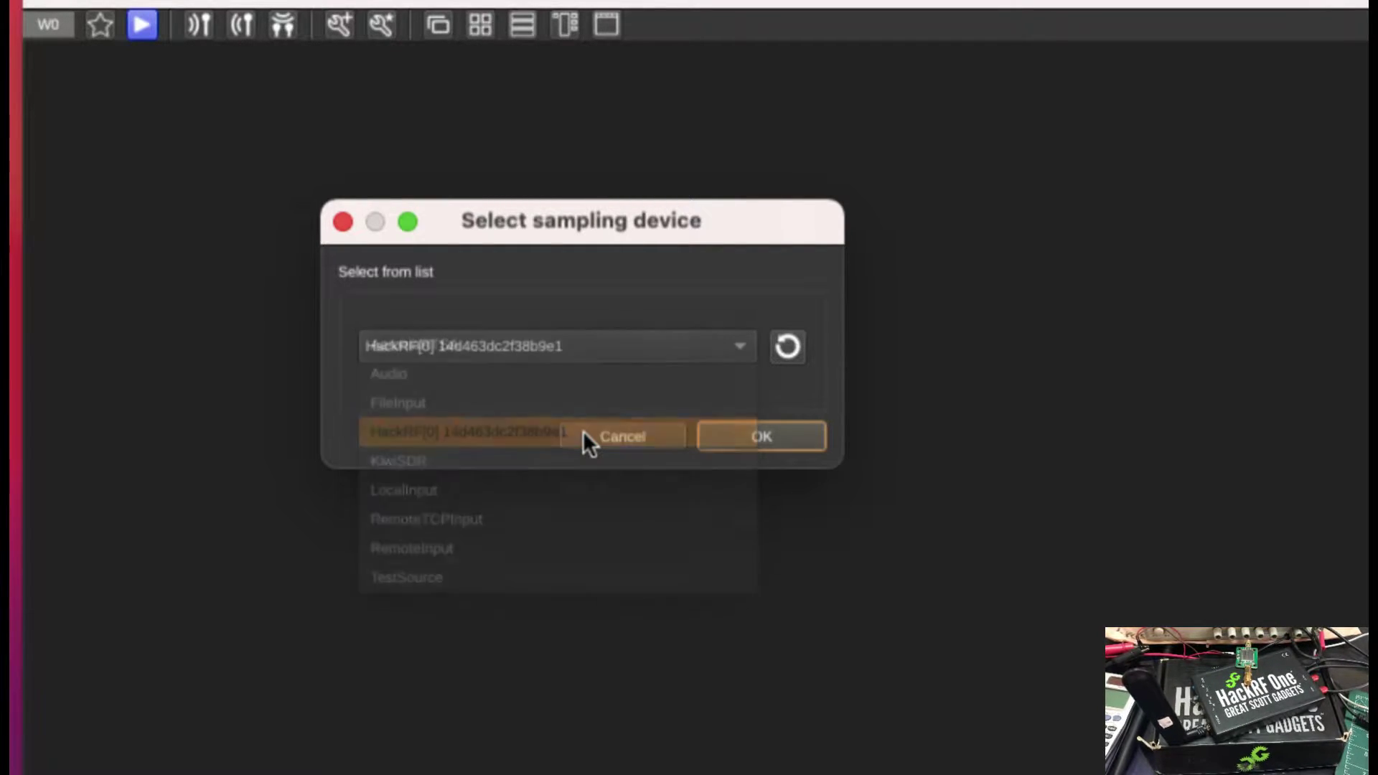
Confirm HackRF[0], start streaming at 435,000 kHz, and make the spectrum plot taller
left_click(797, 437)
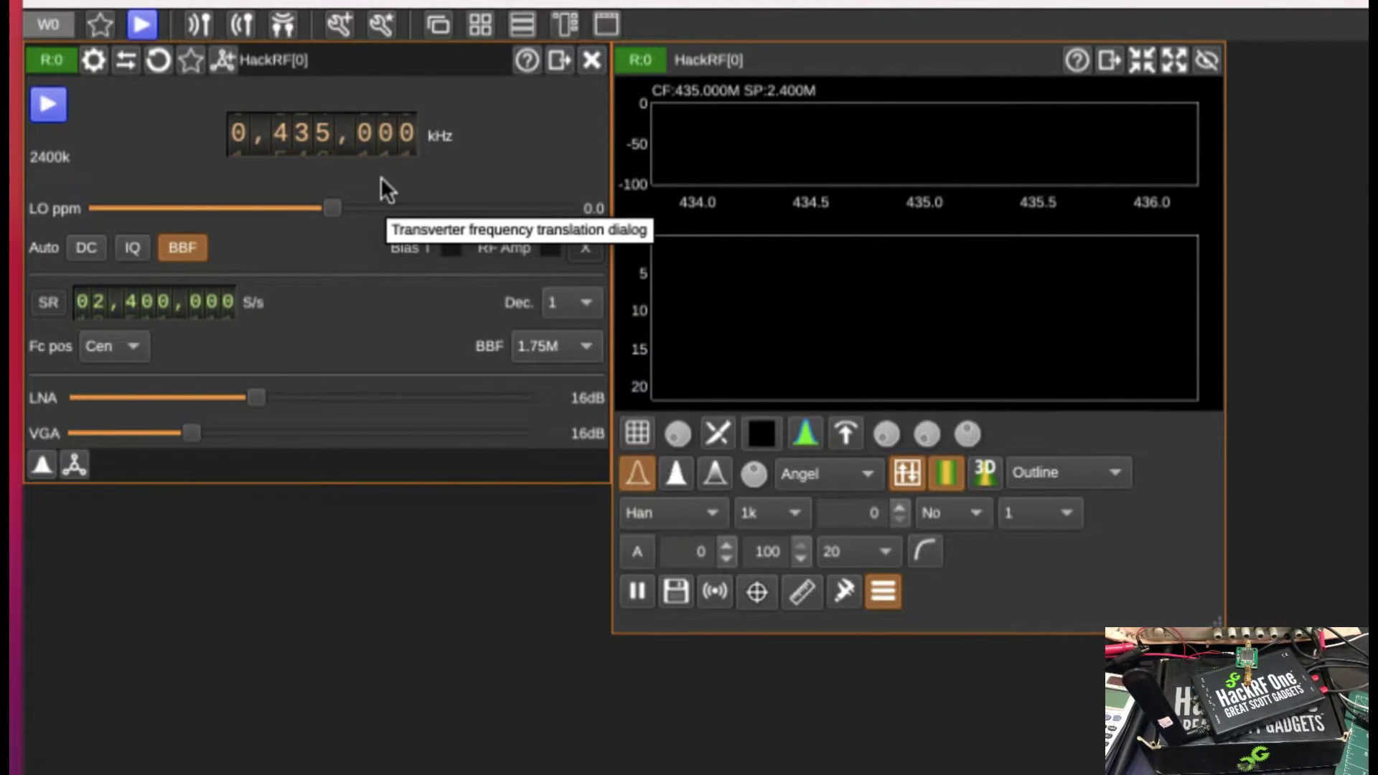
left_click(45, 106)
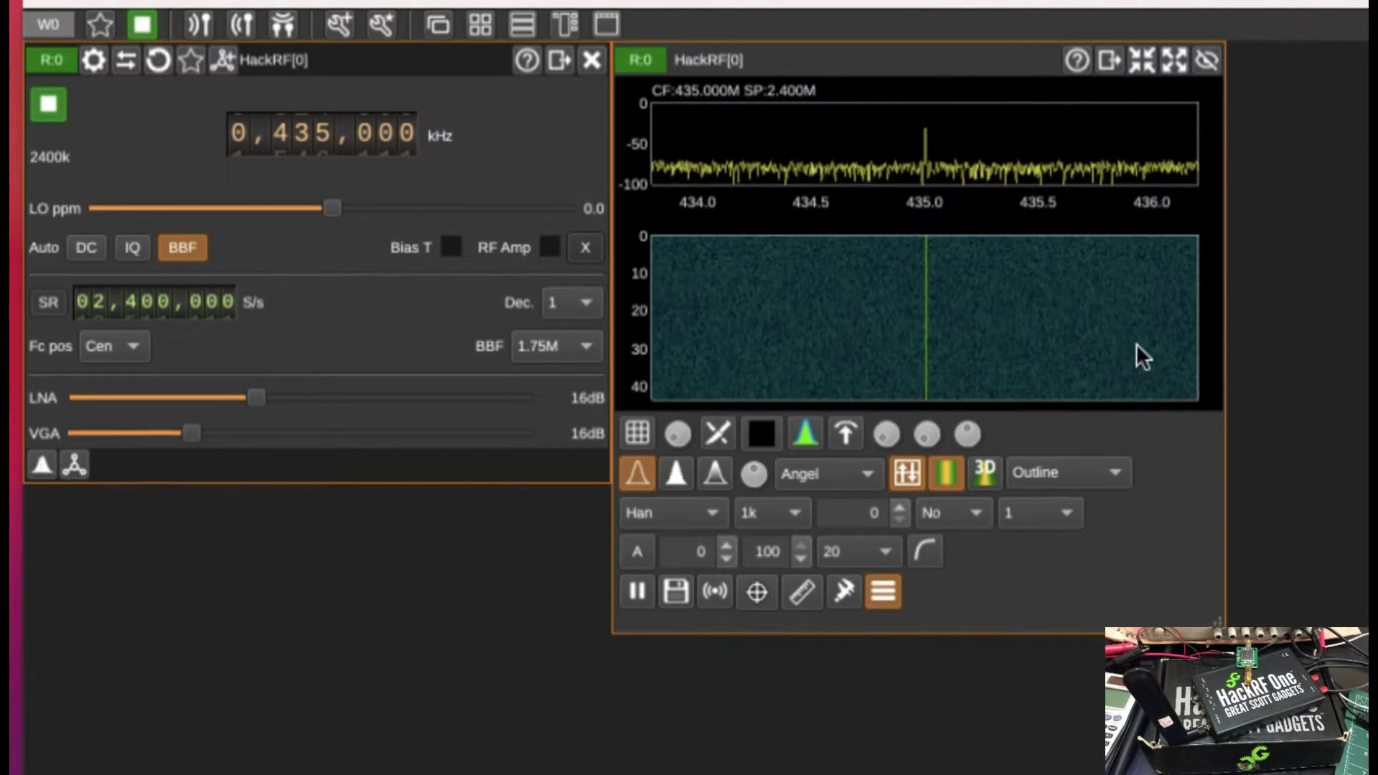
left_click_drag(1060, 187, 1057, 236)
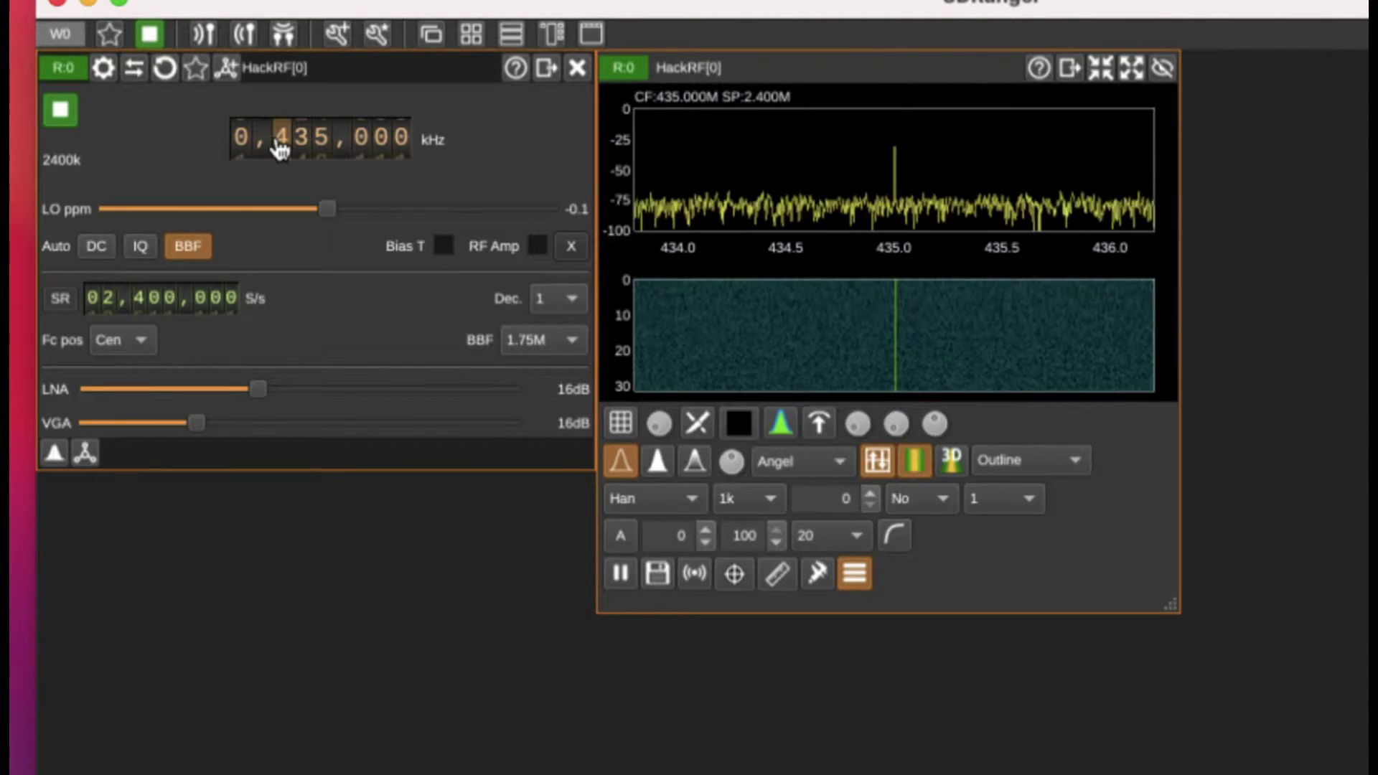
Retune the HackRF to 937,400 kHz and enlarge the spectrum window to show the GSM carriers
key("9")
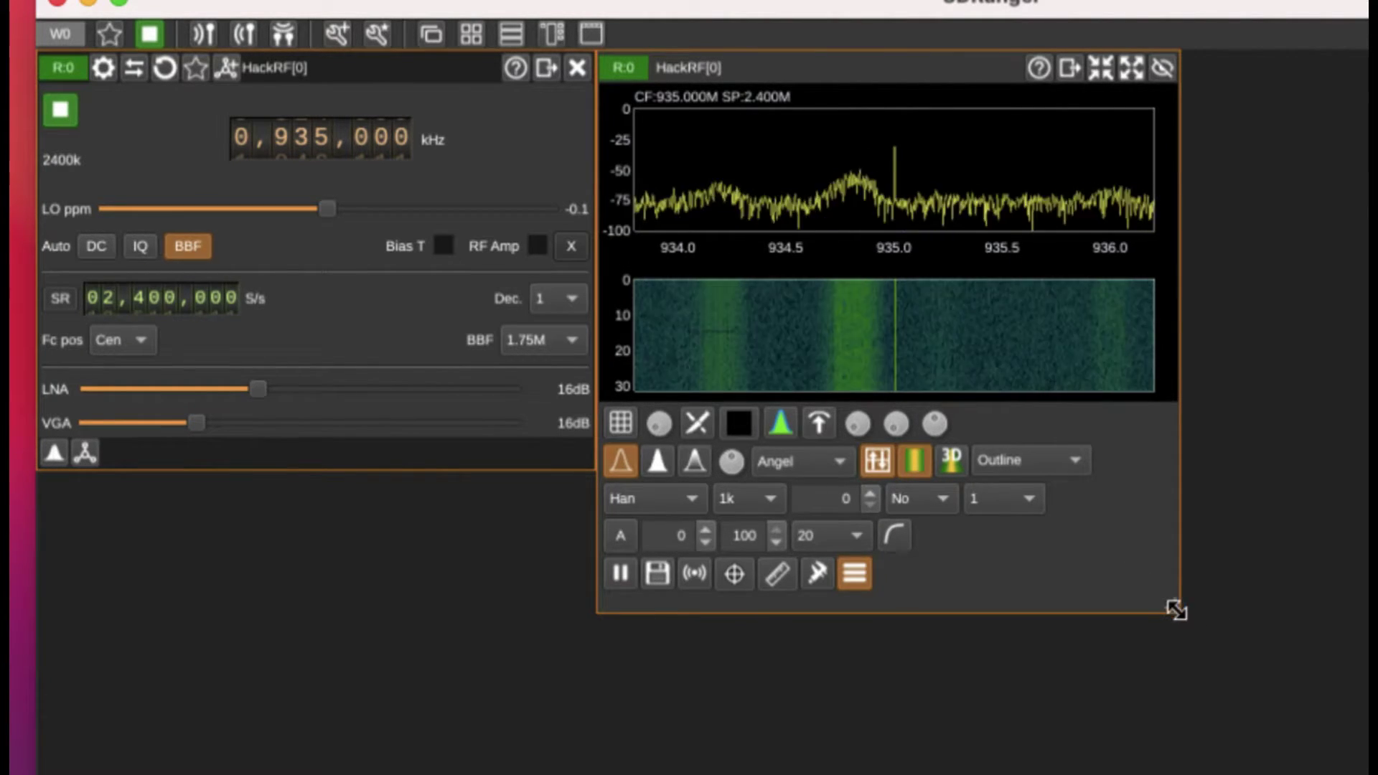
left_click_drag(1173, 607, 1344, 756)
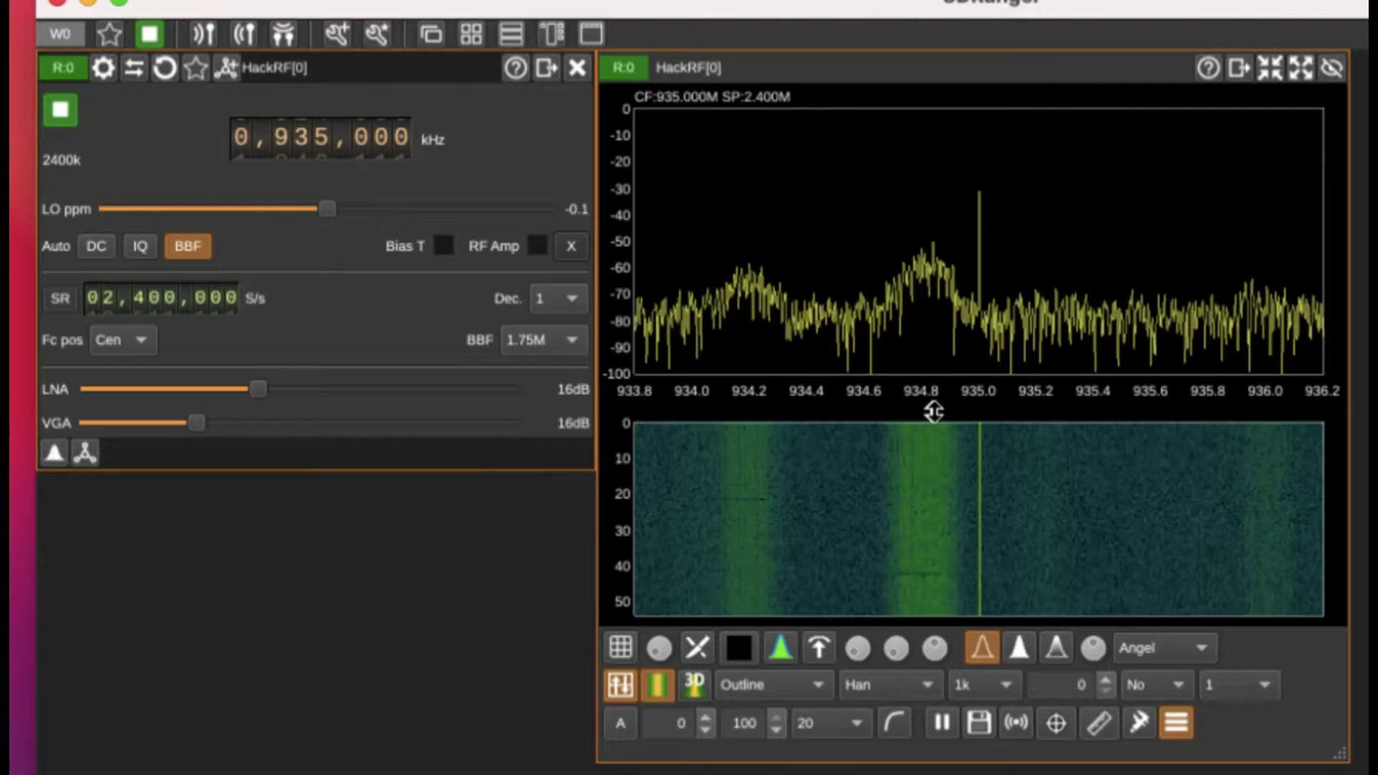
left_click_drag(949, 375, 950, 334)
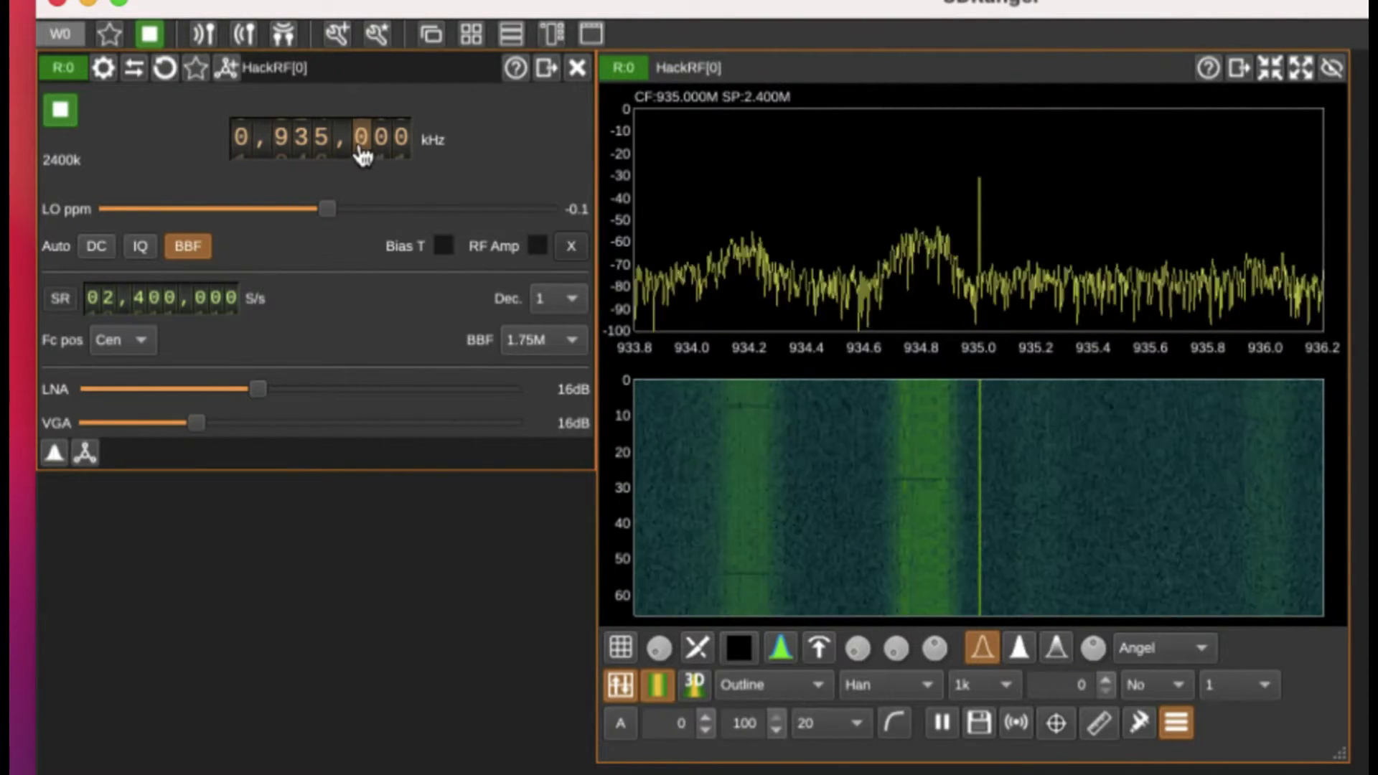
scroll(364, 154, "up", 3)
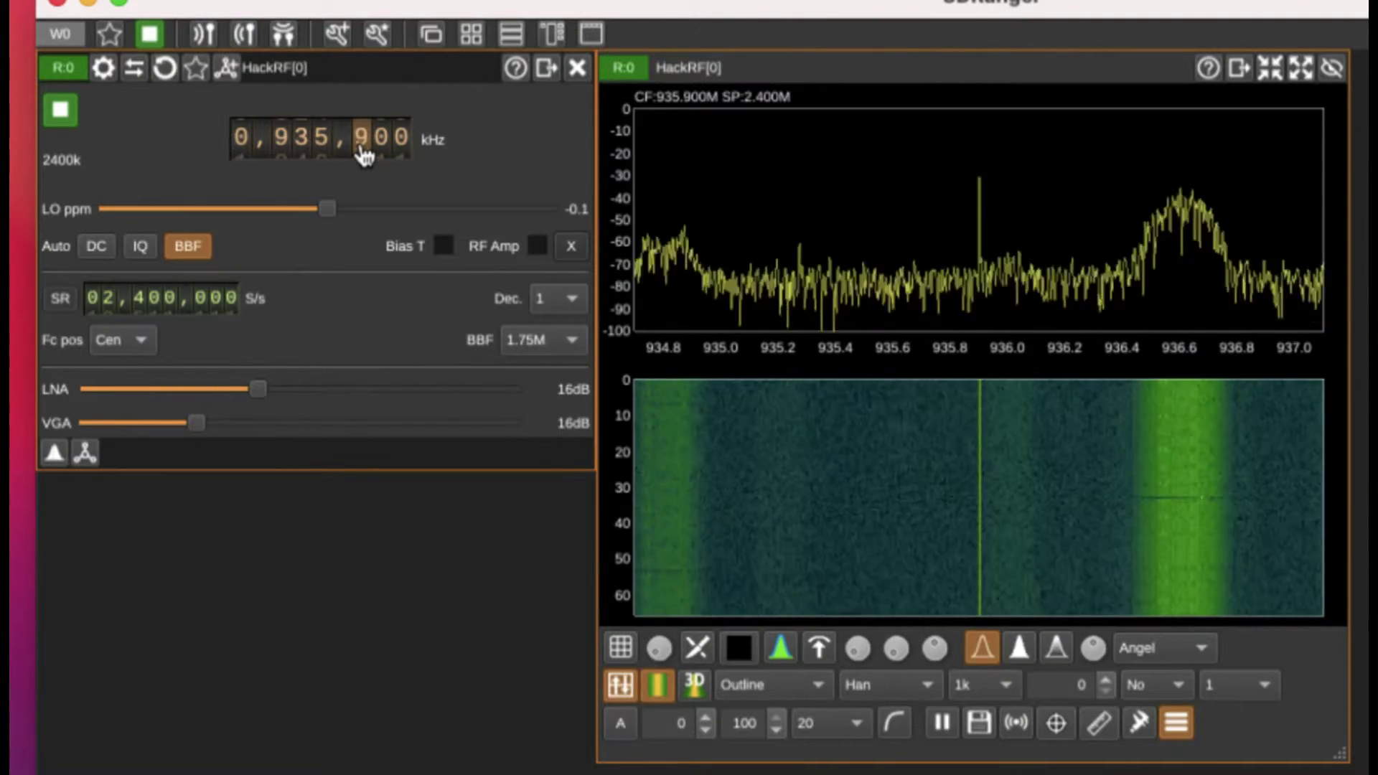
scroll(364, 153, "up", 8)
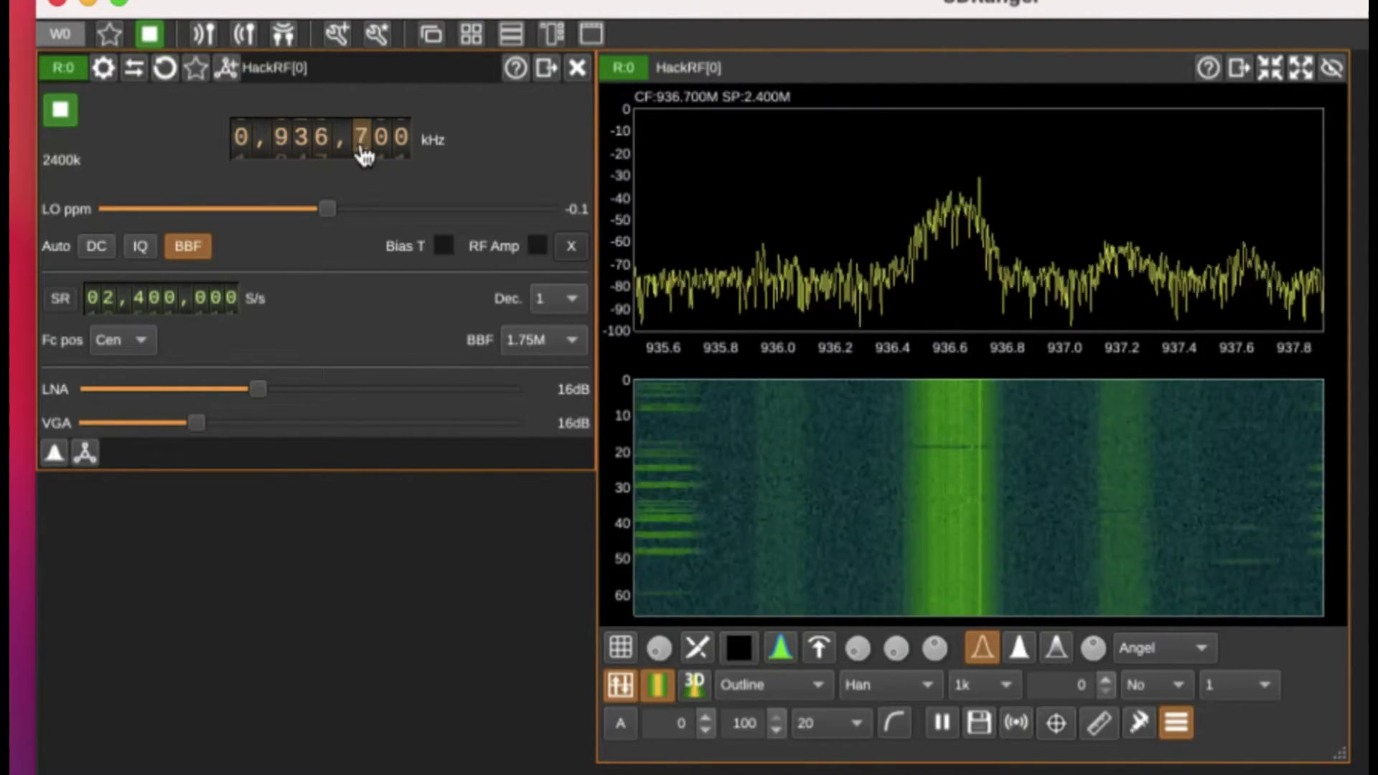
scroll(364, 153, "up", 1)
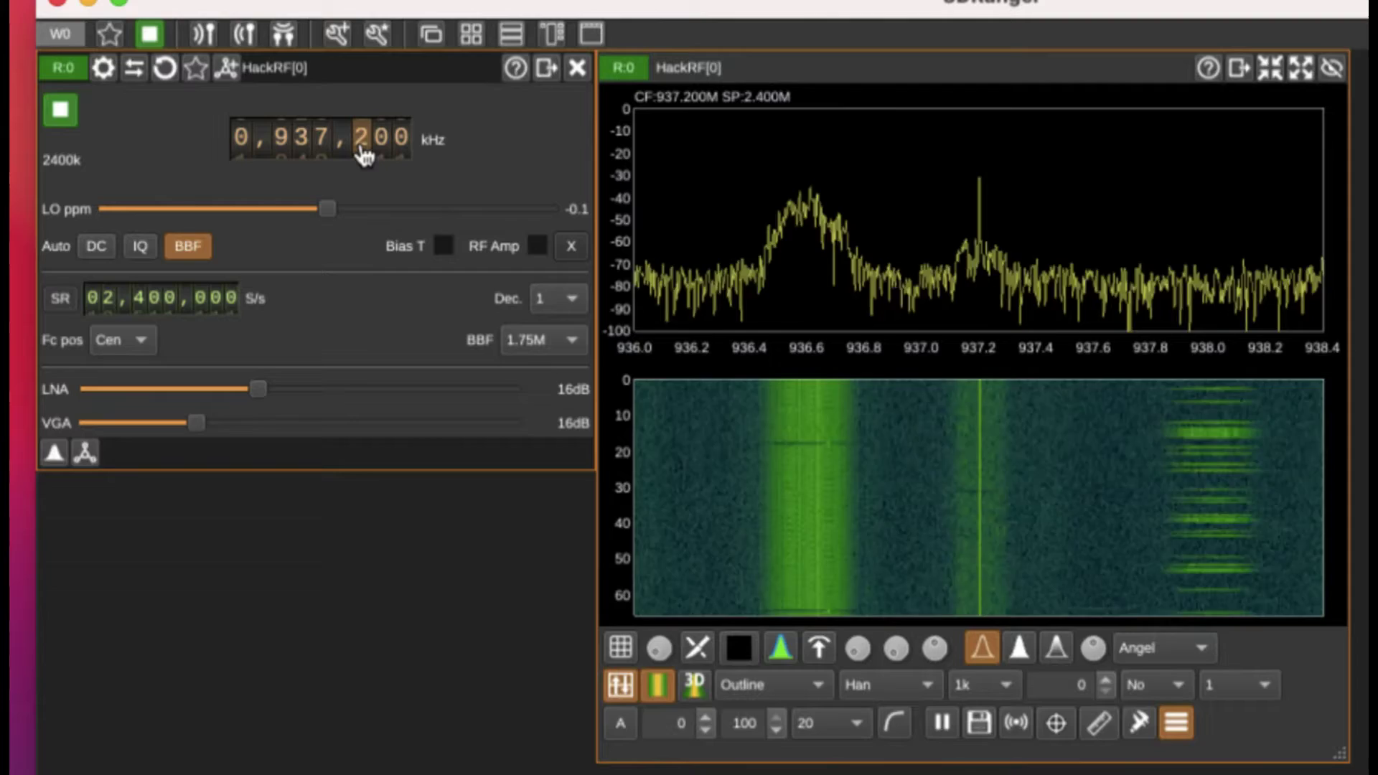
scroll(364, 152, "up", 2)
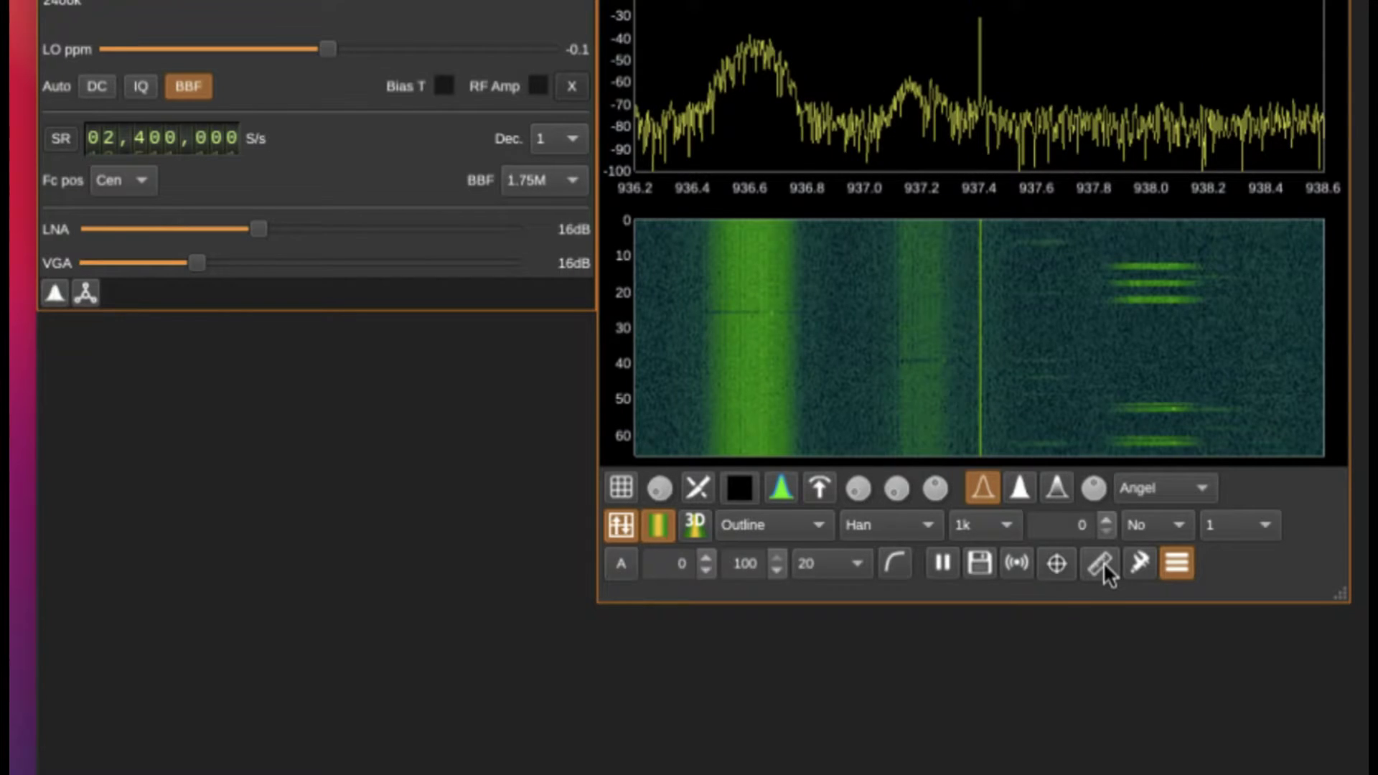
Set the spectrum measurement to Peaks, producing a 5-peak results table
left_click(1101, 567)
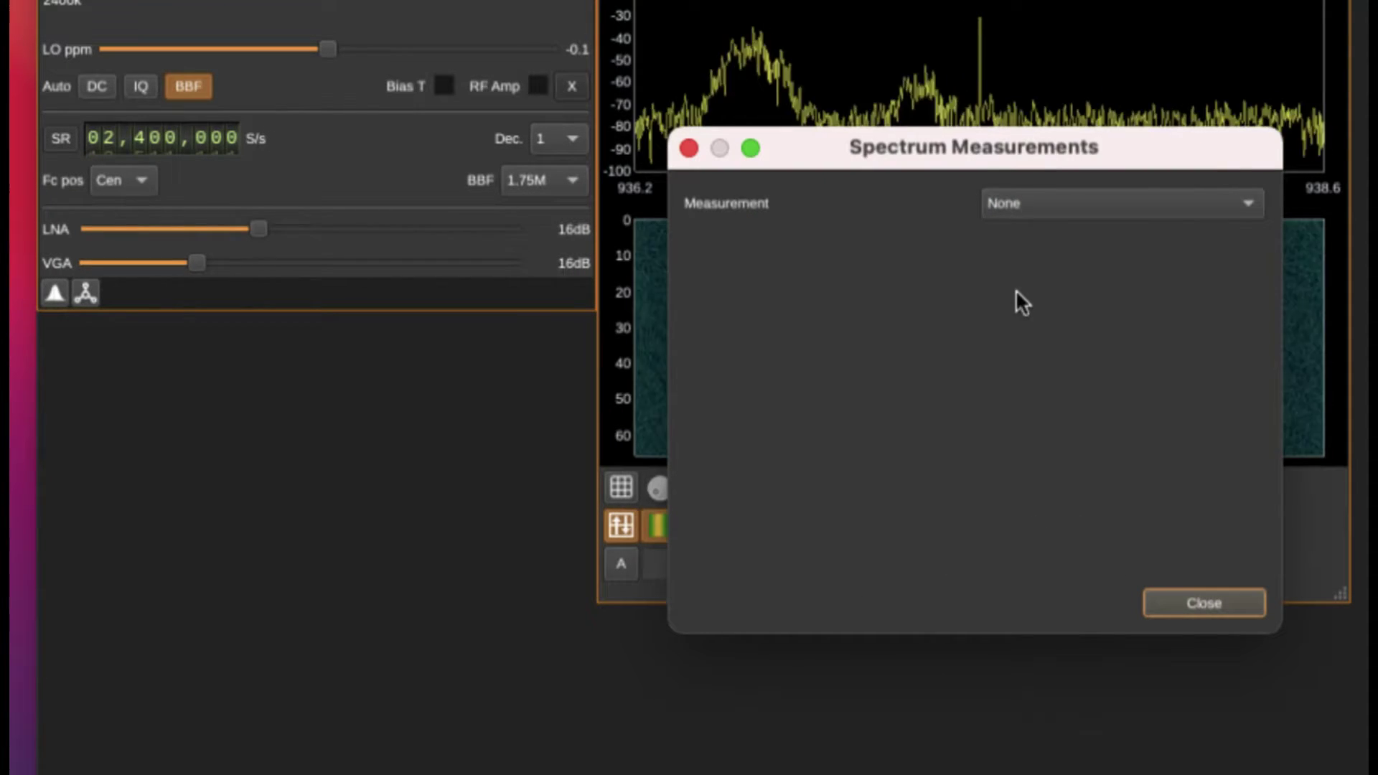
left_click_drag(990, 141, 611, 125)
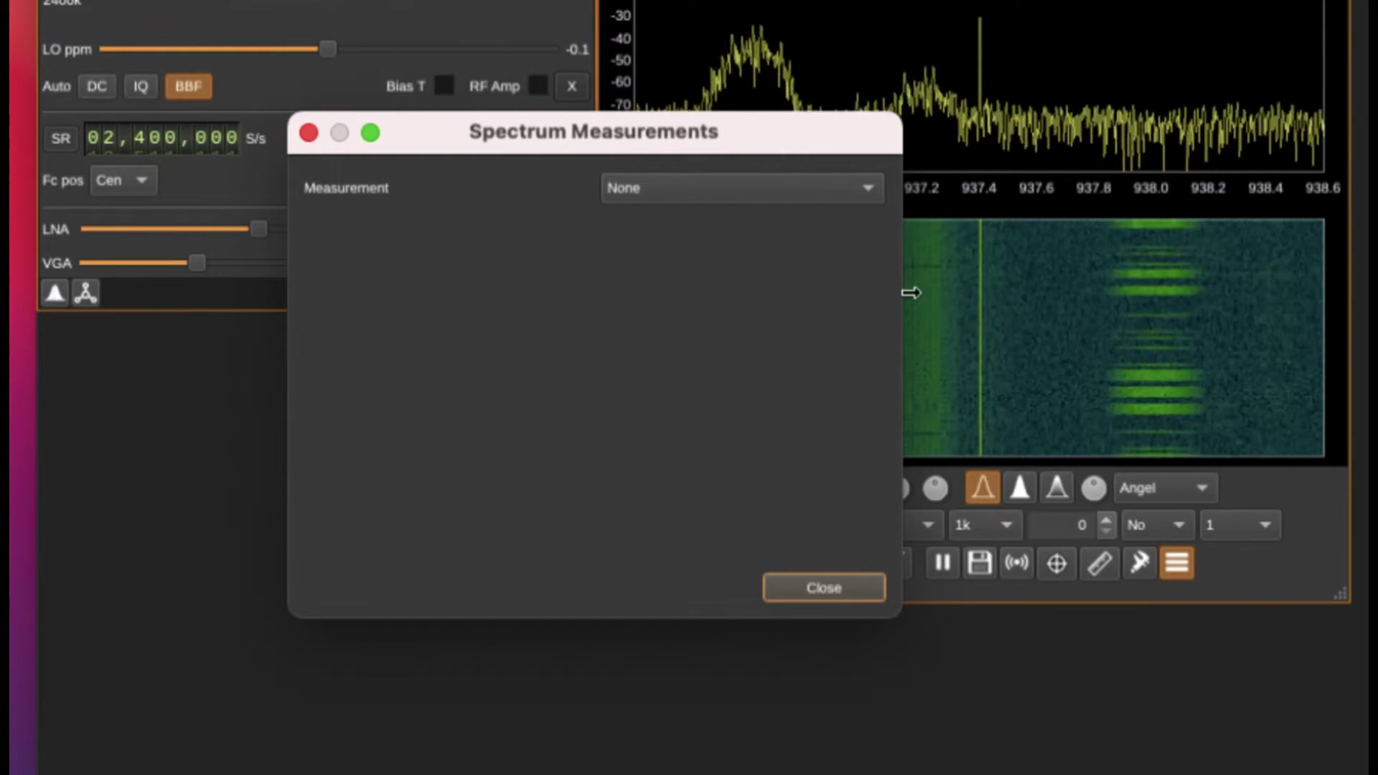
left_click(863, 189)
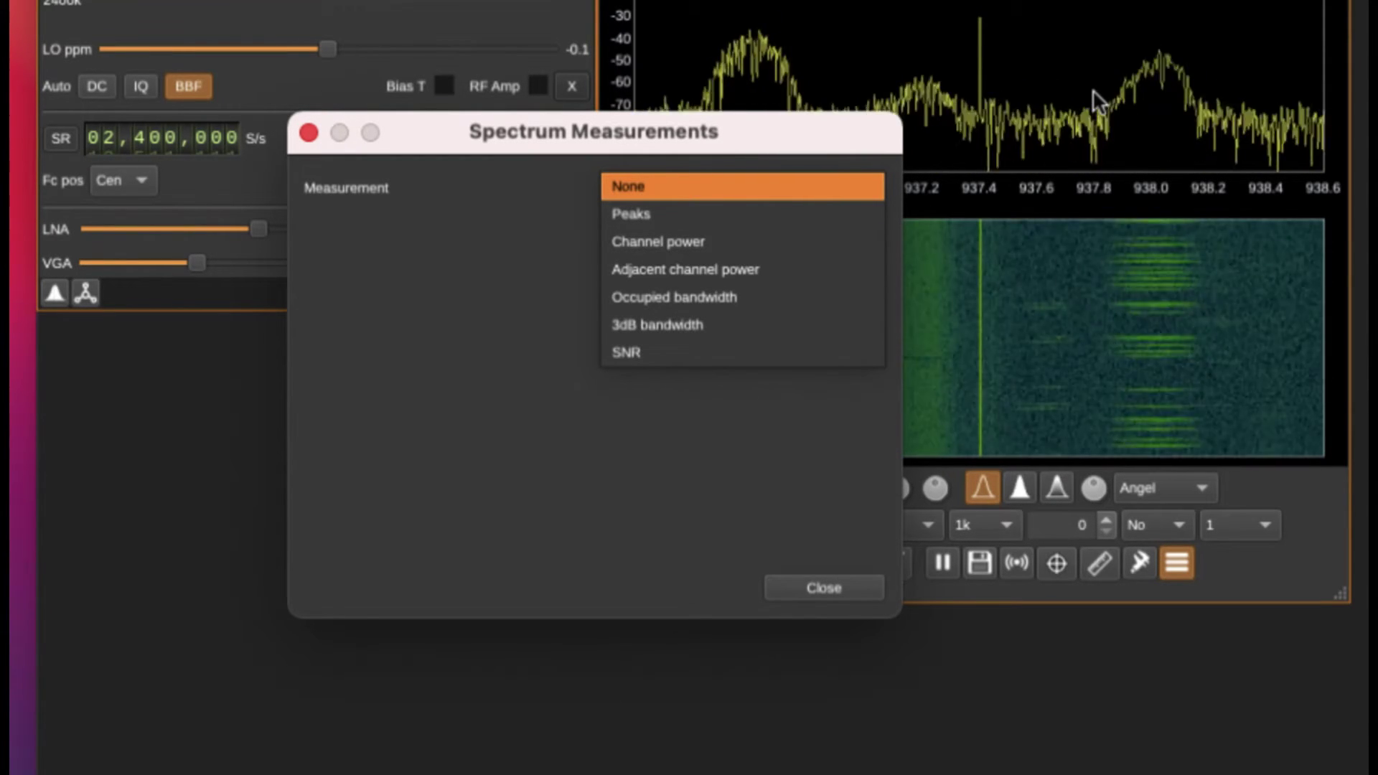
left_click(632, 214)
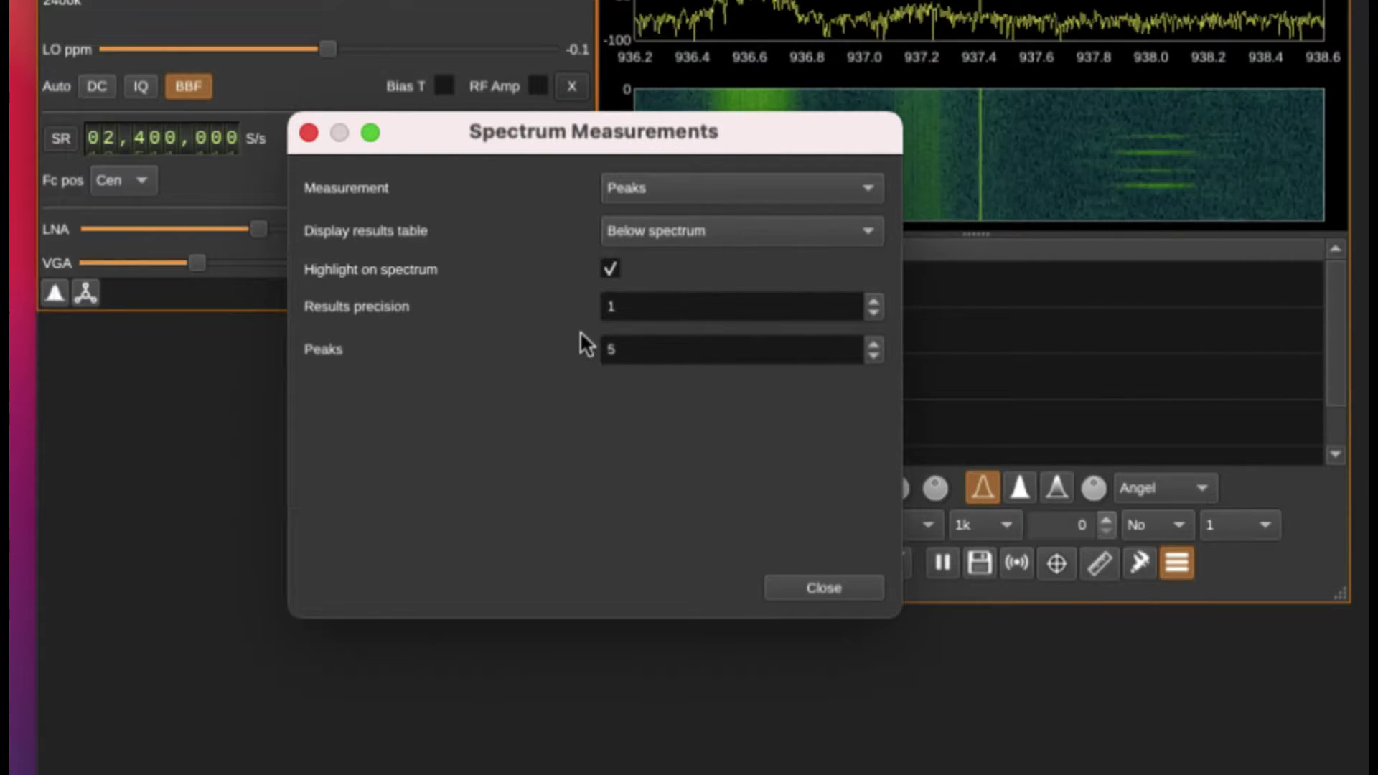
left_click(807, 576)
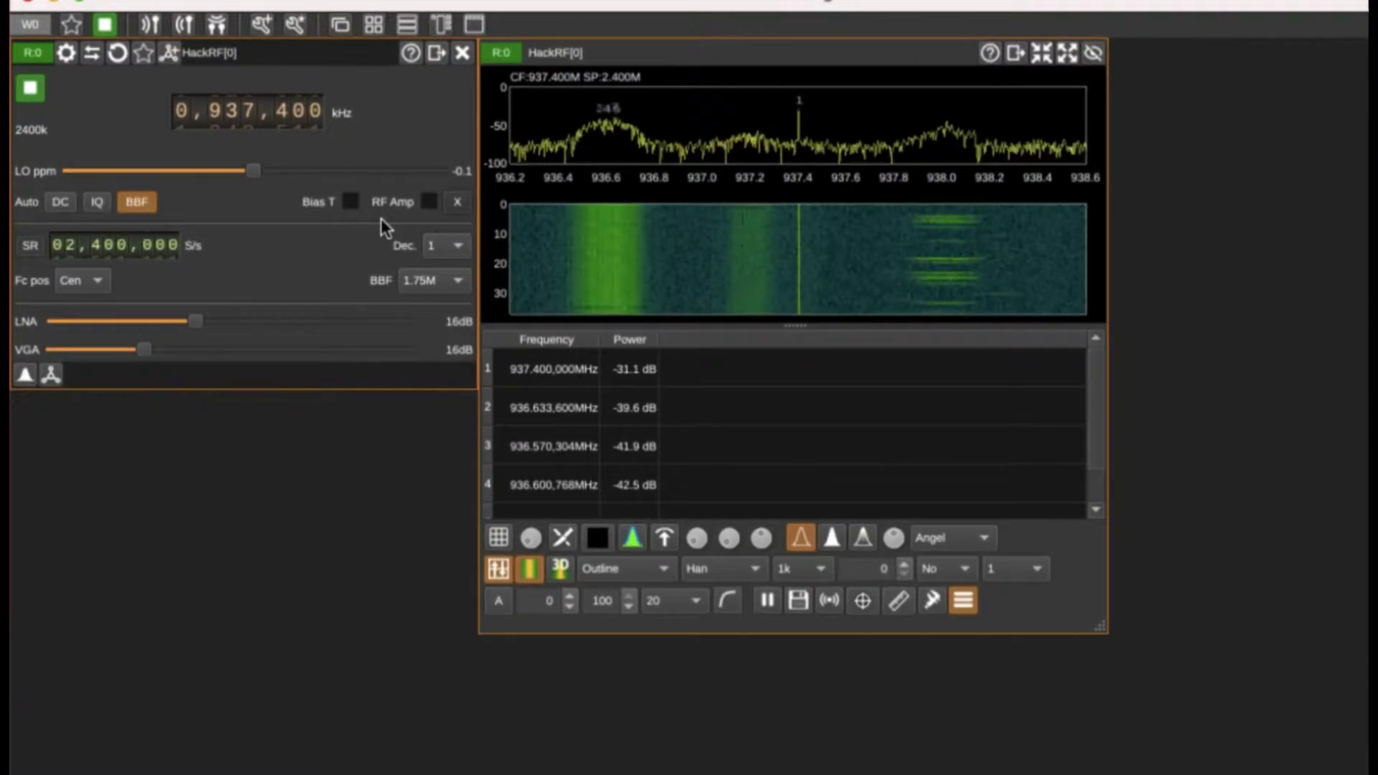
Enlarge the spectrum plot and enable Auto DC correction to remove the 937.4 MHz spike
left_click_drag(678, 38, 682, 86)
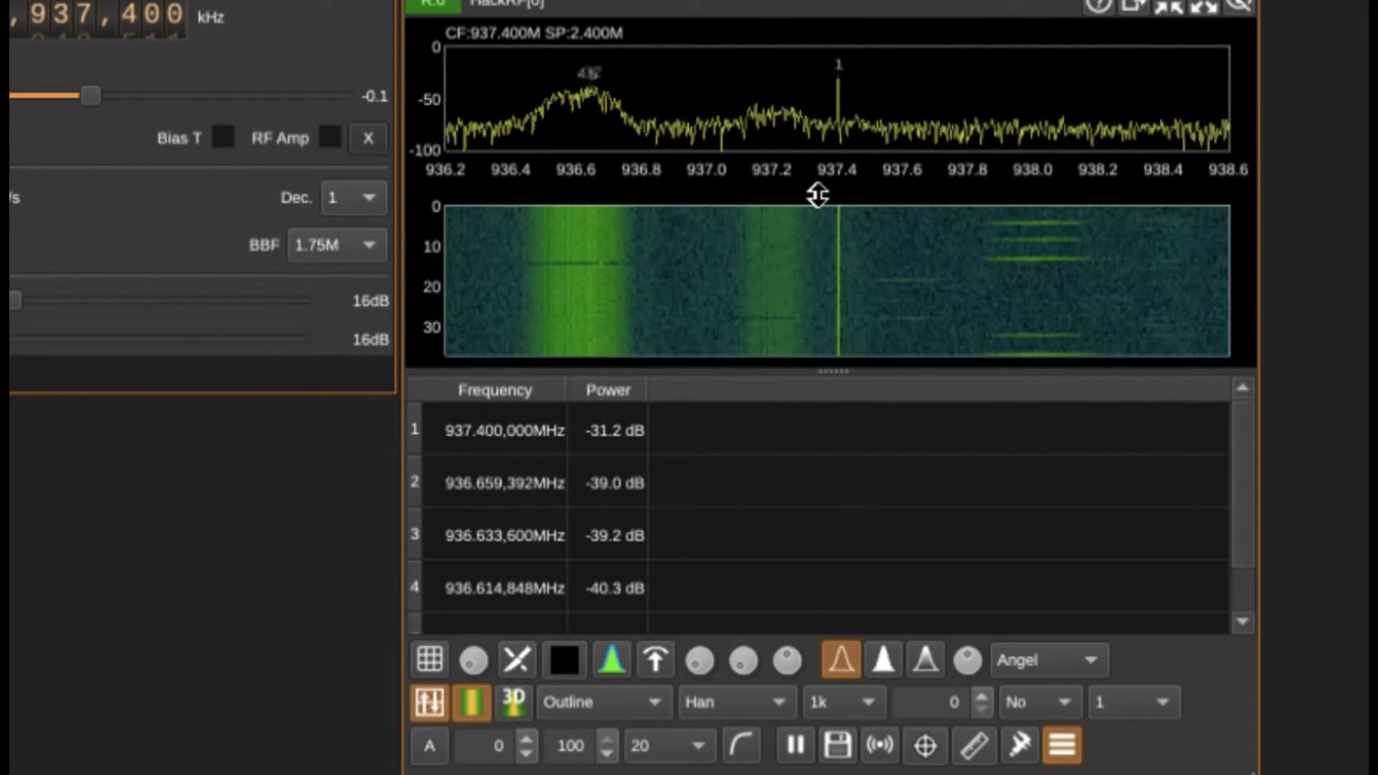
left_click_drag(782, 194, 787, 269)
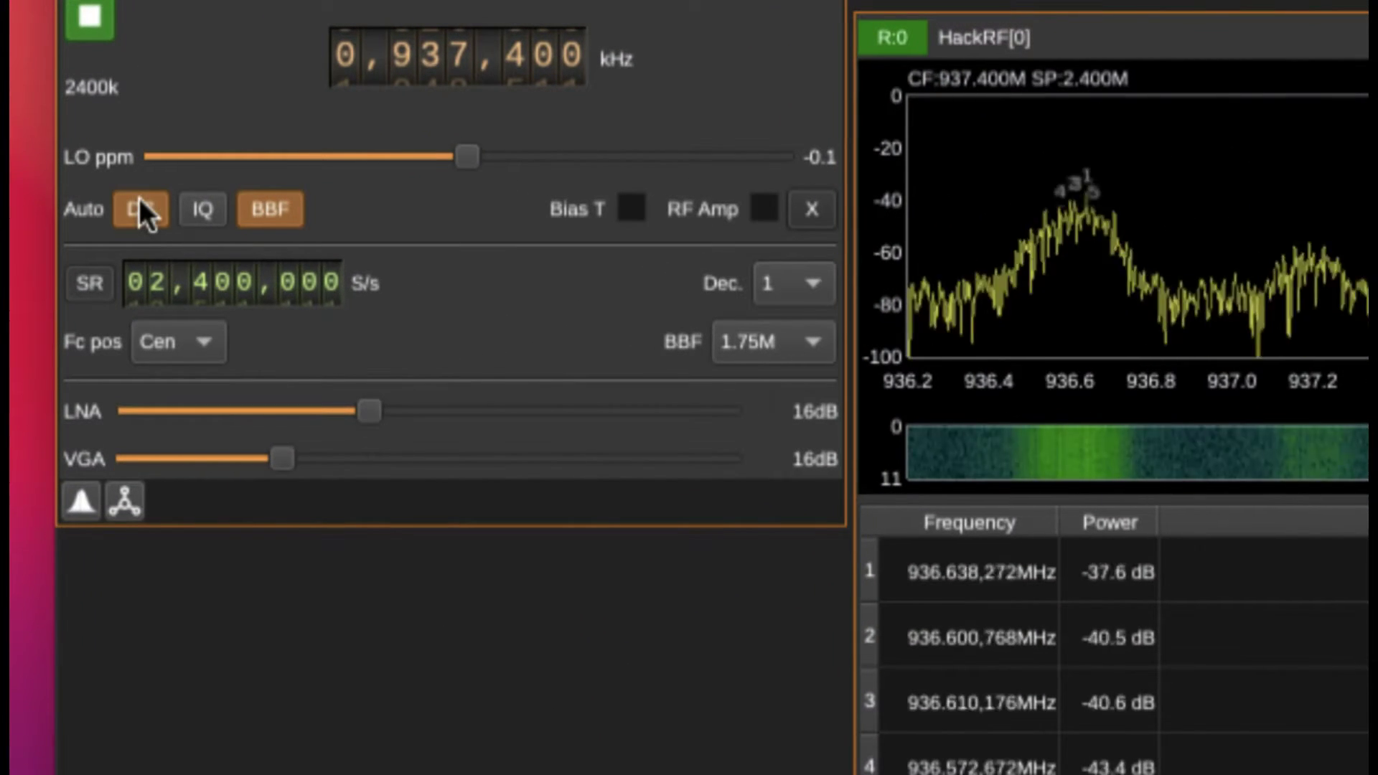
left_click(141, 208)
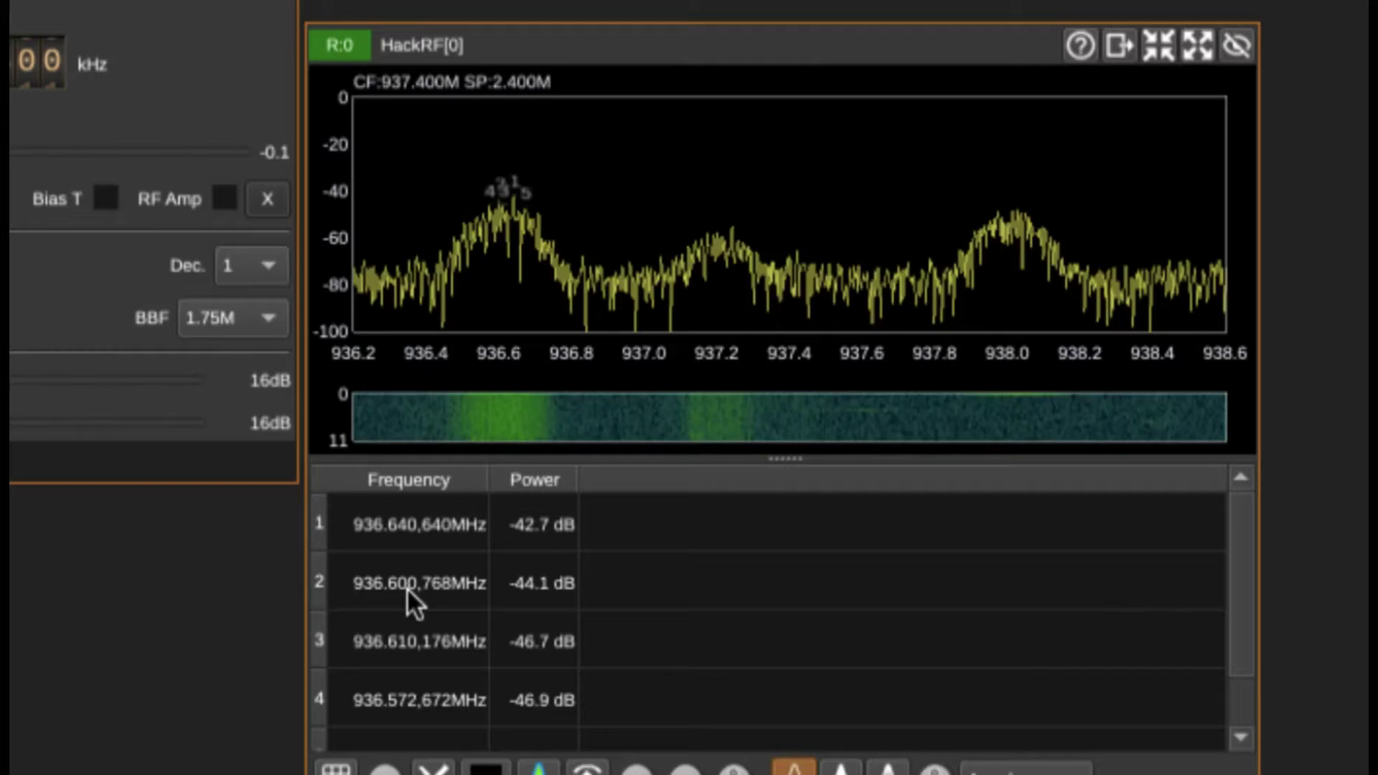
Move the window aside and retune the frequency dial to 939,200 kHz
scroll(451, 586, "down", 1)
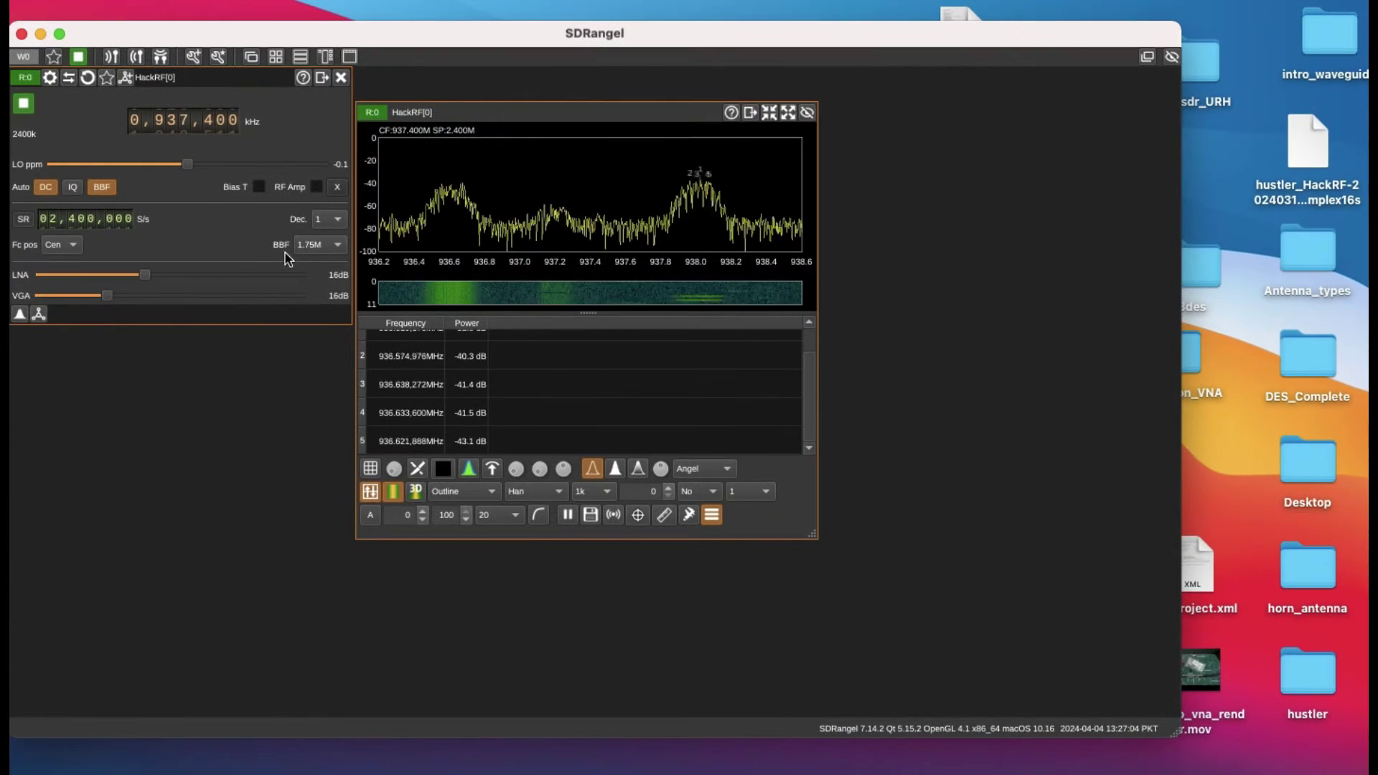
left_click_drag(258, 41, 384, 35)
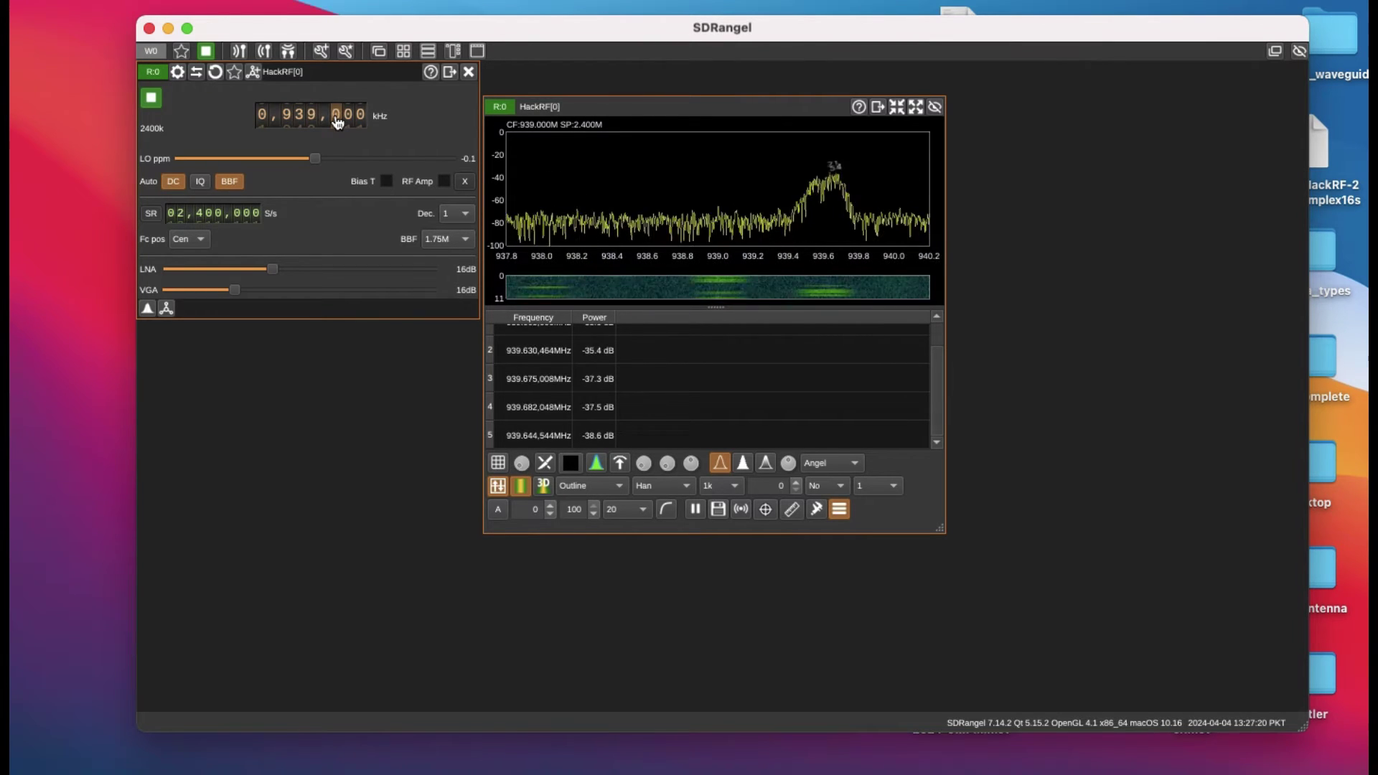
scroll(338, 122, "up", 2)
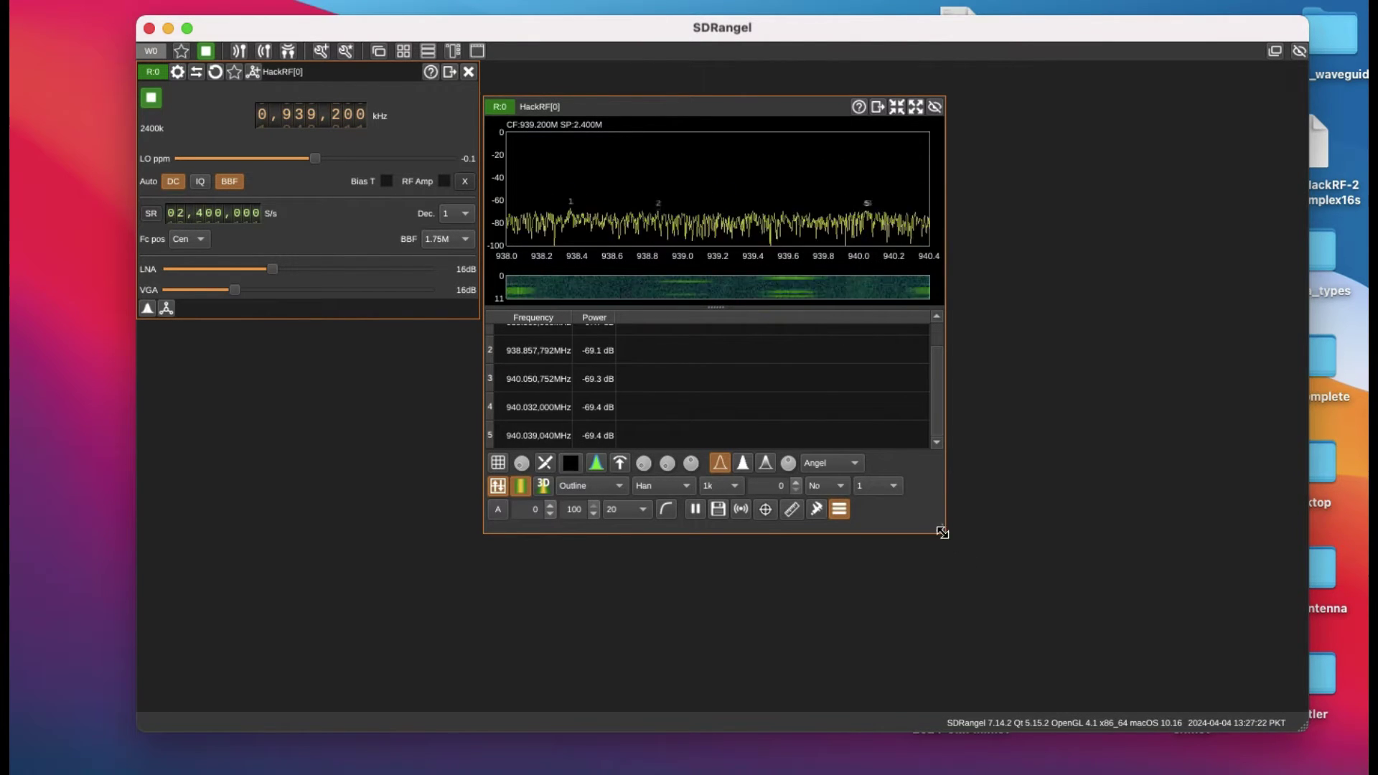
Widen the spectrum window and give the waterfall more height over the peaks table
left_click_drag(941, 532, 945, 529)
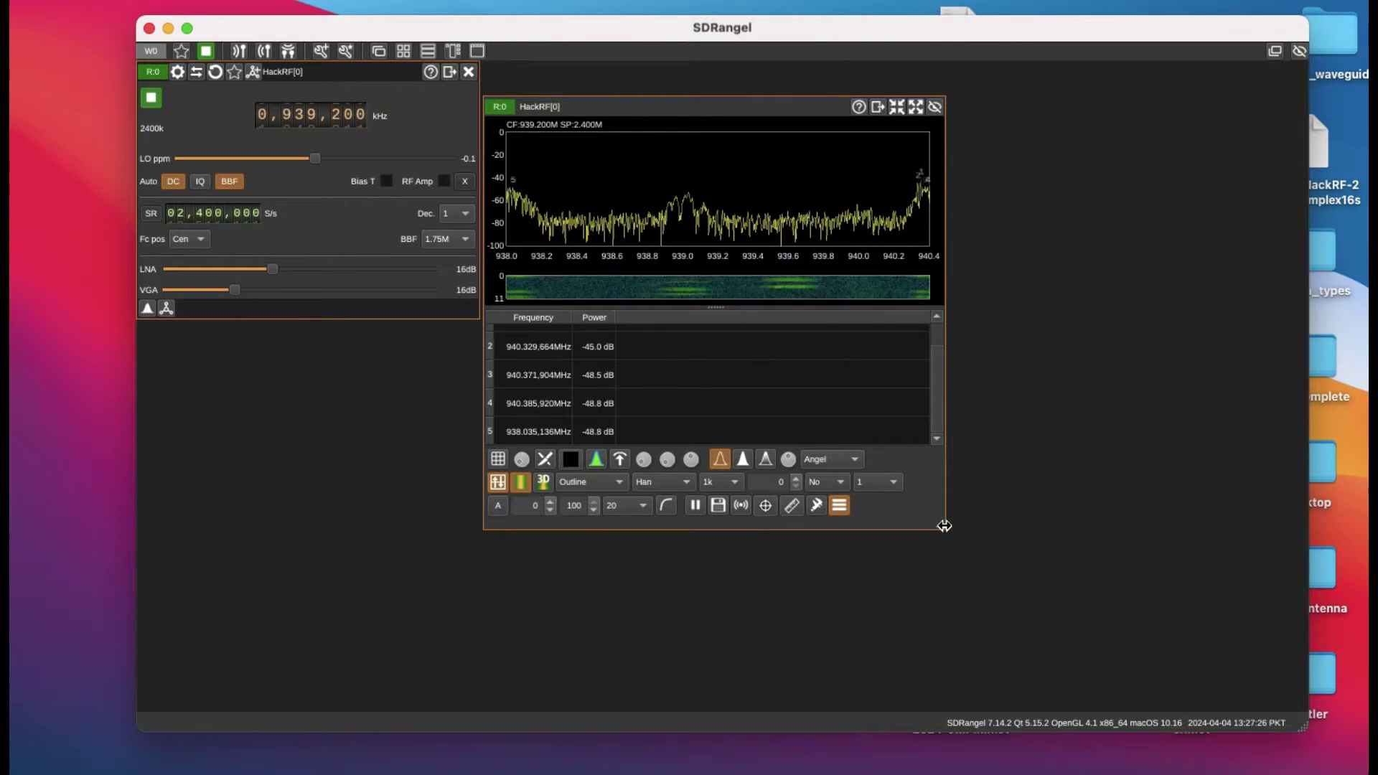
left_click_drag(944, 528, 1249, 639)
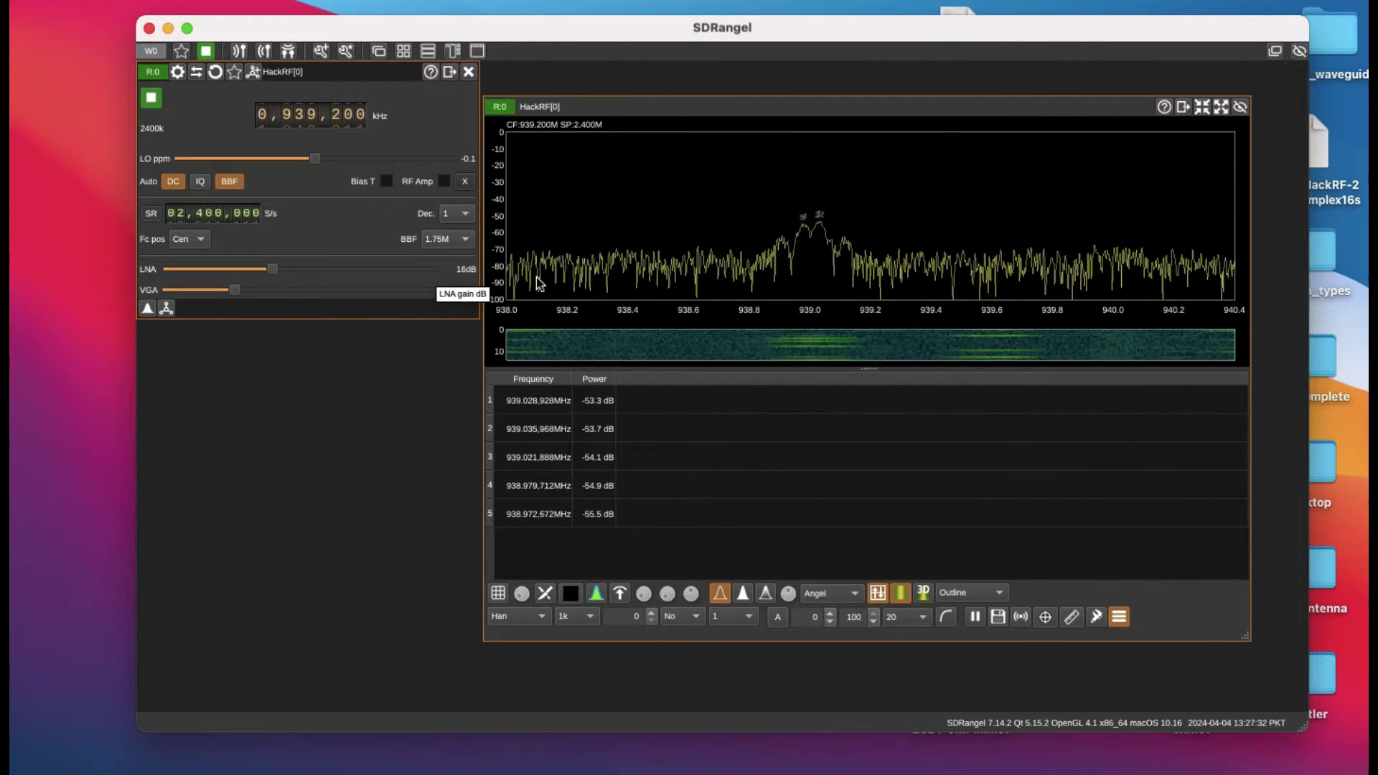
left_click_drag(619, 302, 616, 260)
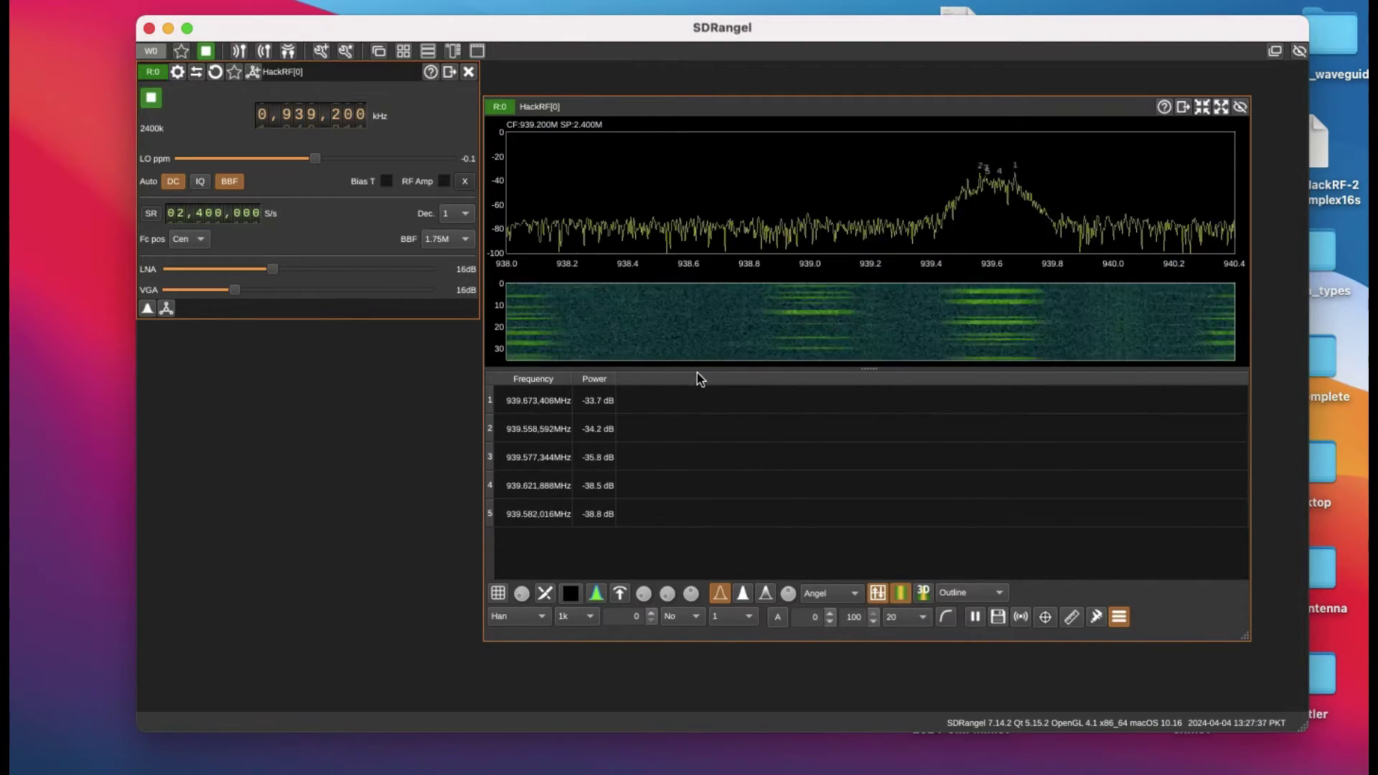
left_click_drag(709, 369, 713, 420)
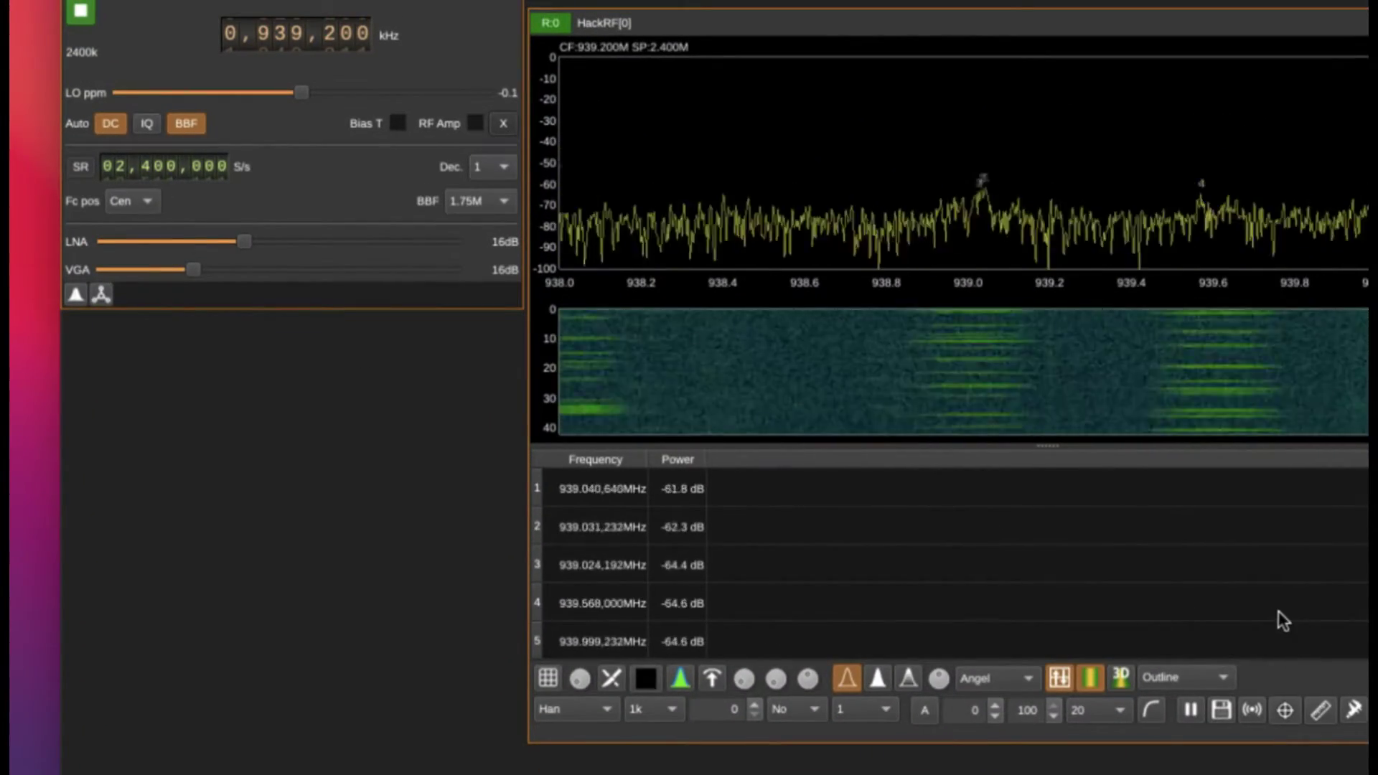
scroll(1277, 610, "right", 3)
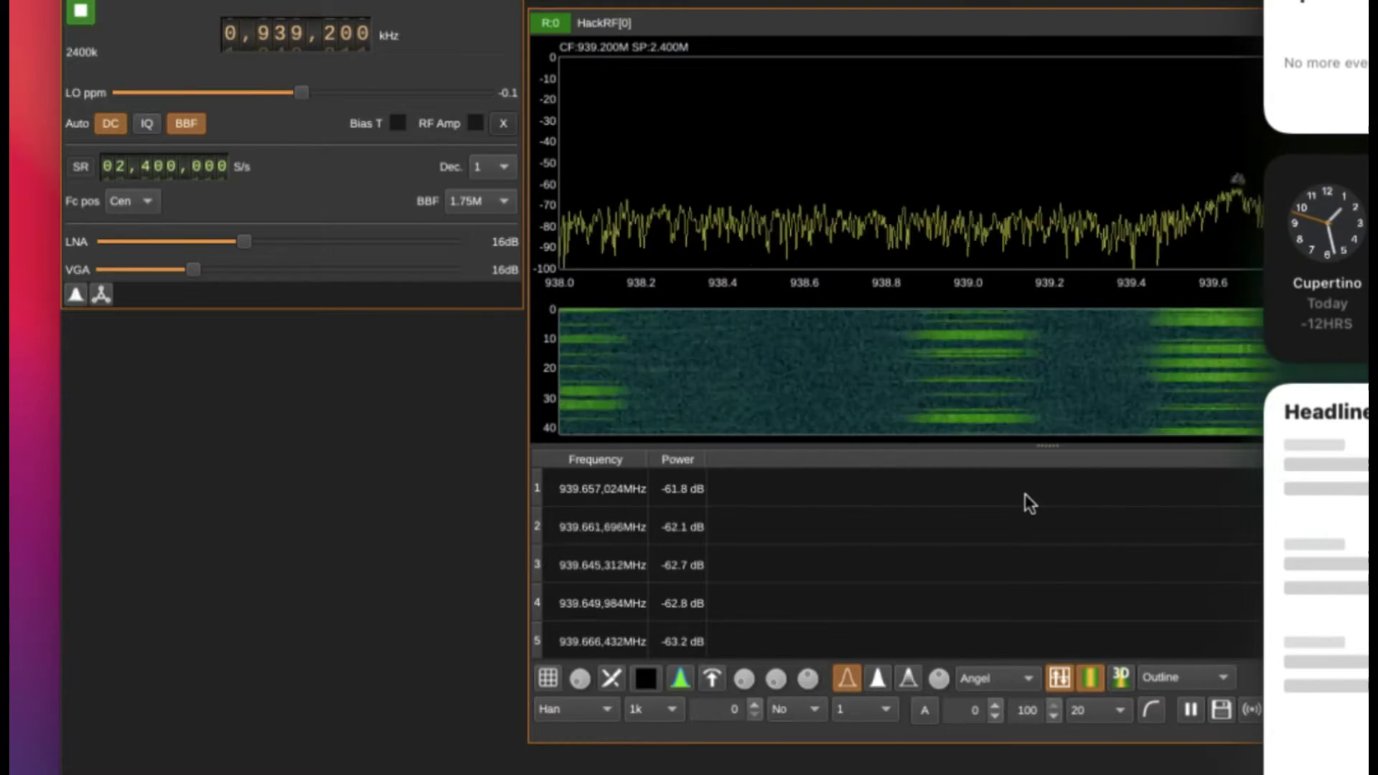
Dismiss the notification and switch the measurement from Peaks to Channel power
left_click(1028, 497)
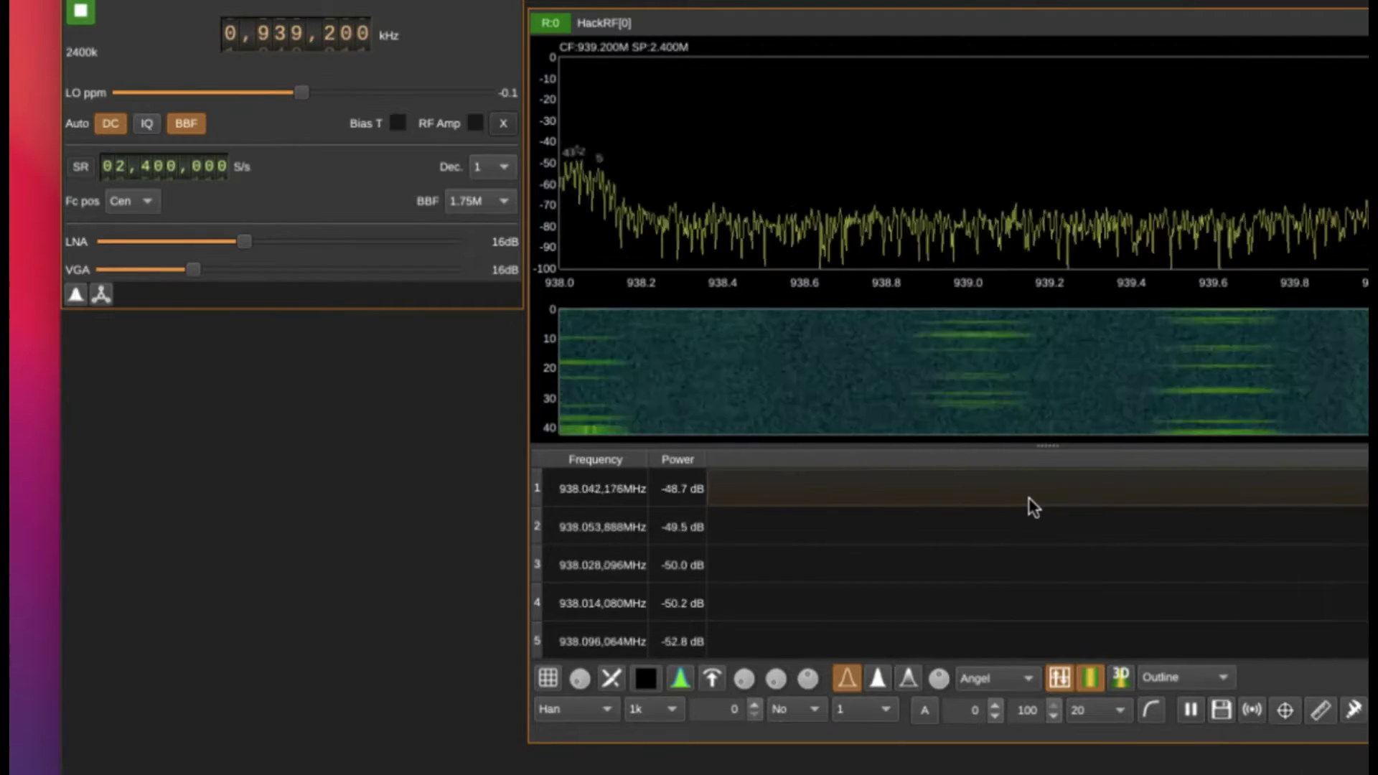
left_click(1321, 711)
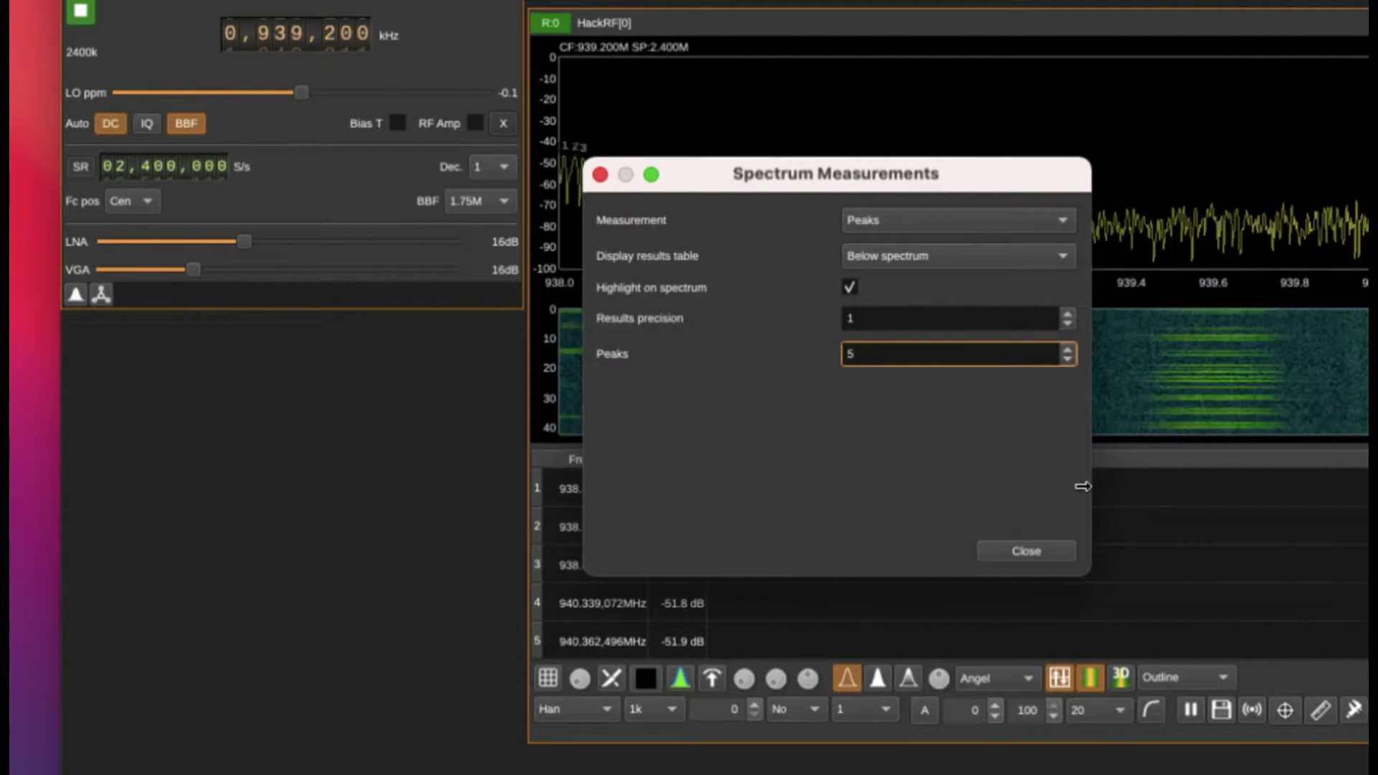
left_click(1052, 224)
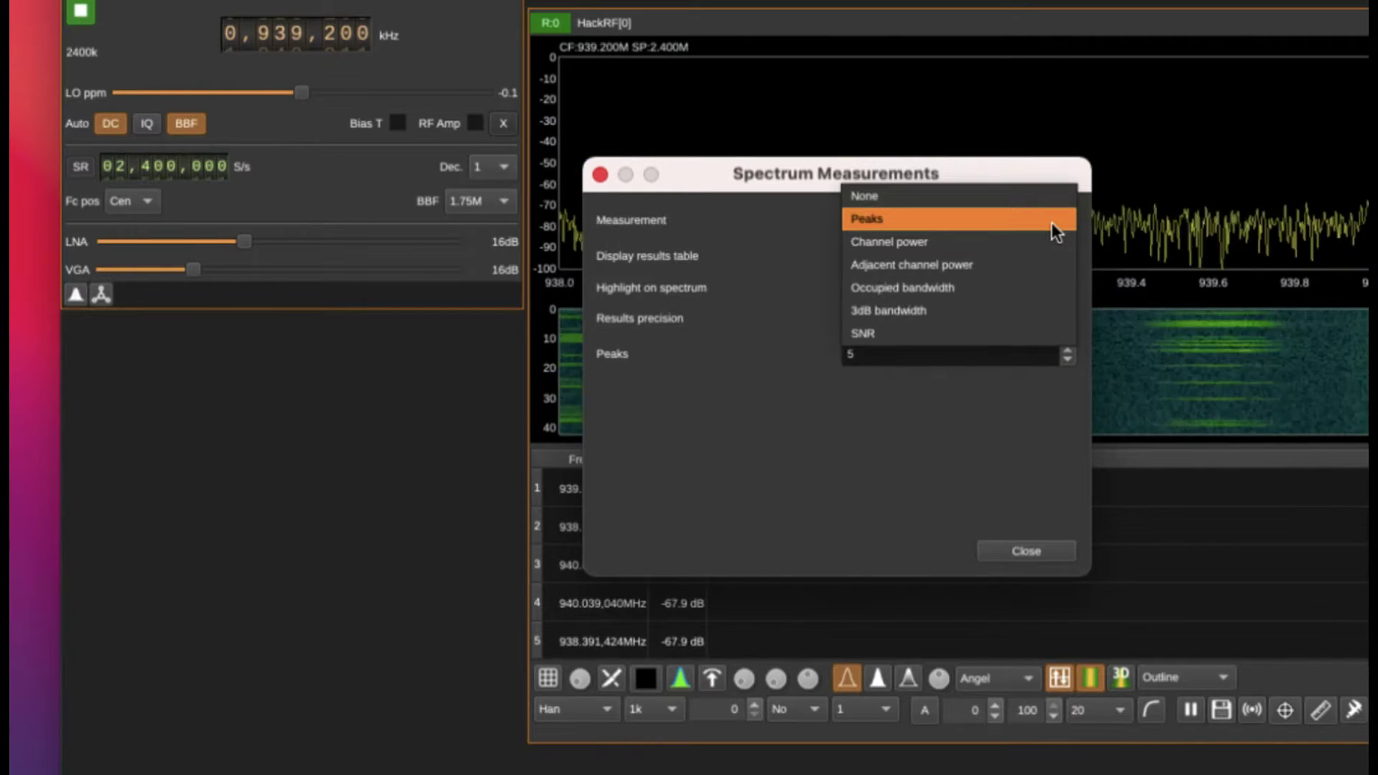
left_click(964, 243)
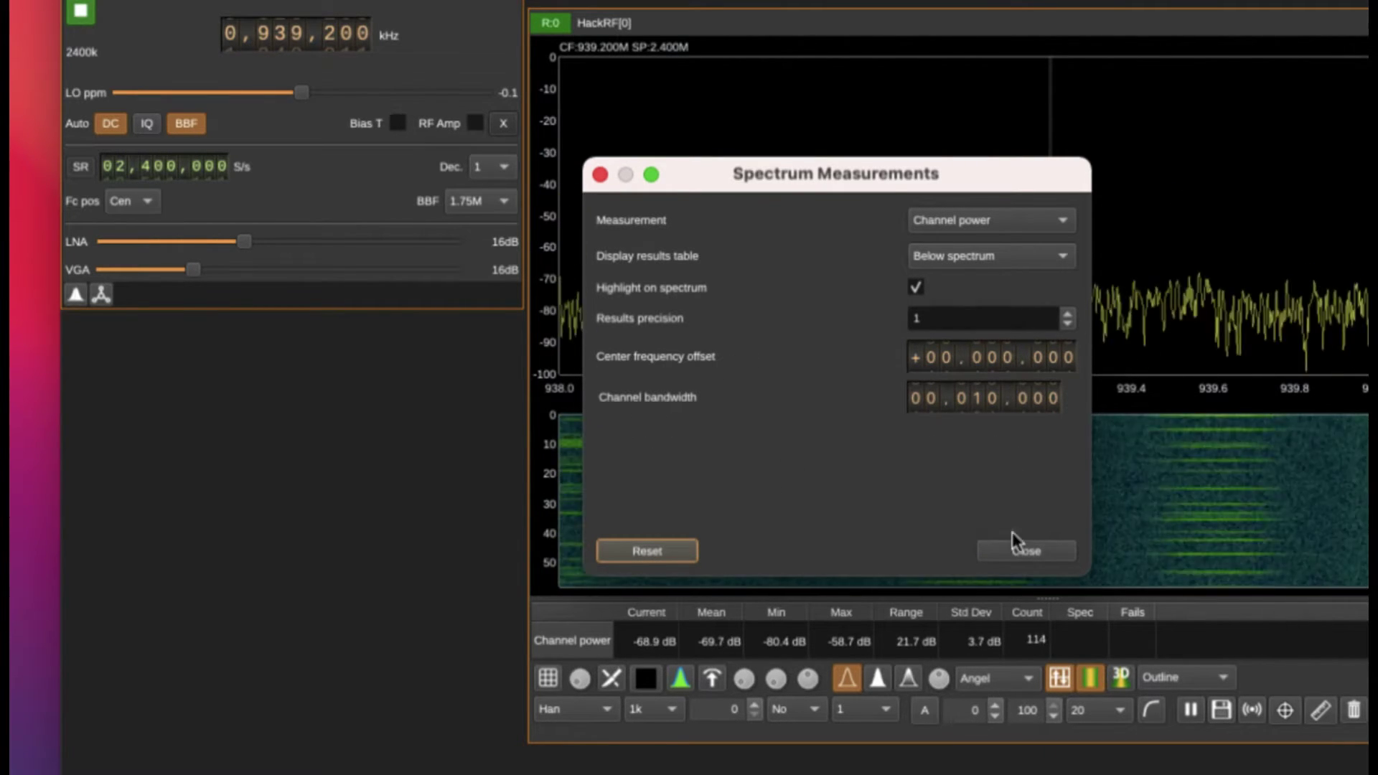
left_click(1028, 550)
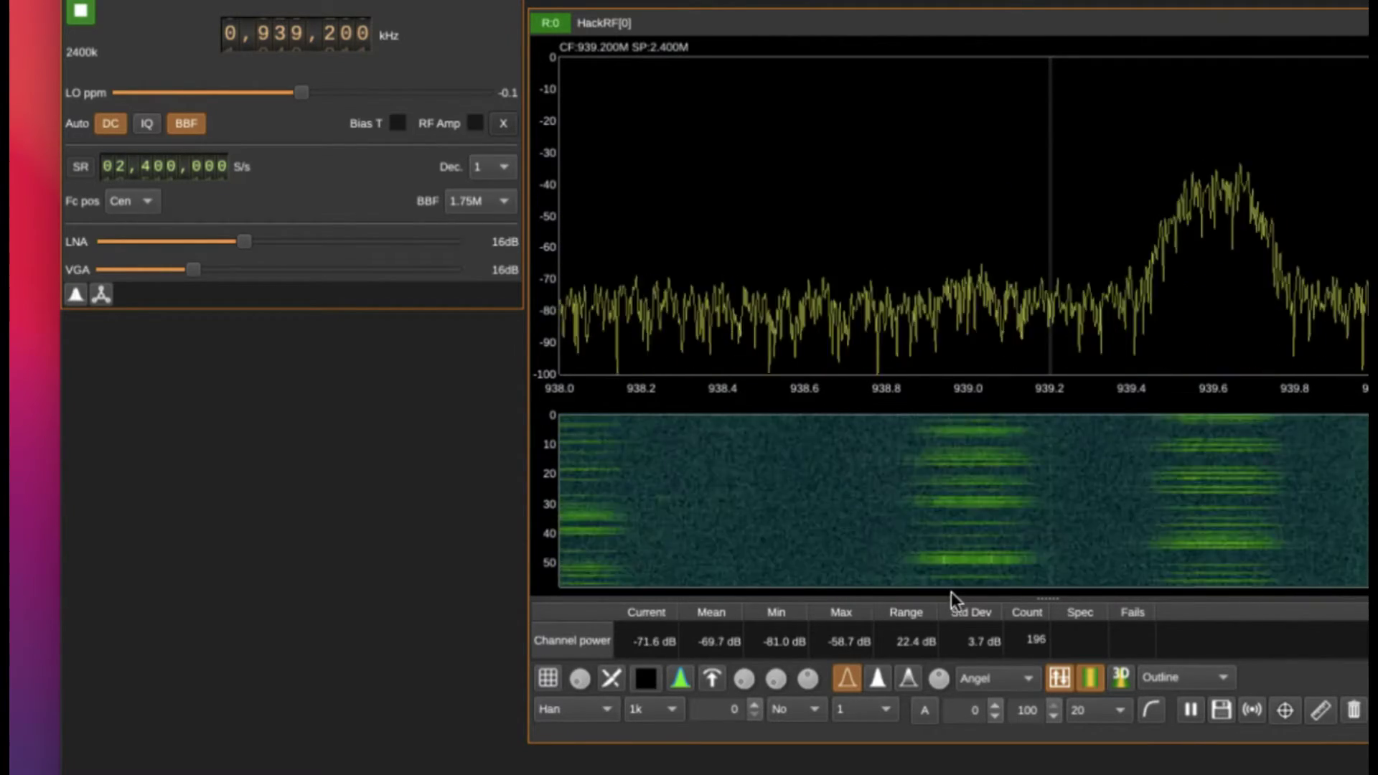
Raise the splitter below the waterfall so the Channel power table shows more rows
left_click_drag(952, 597, 919, 375)
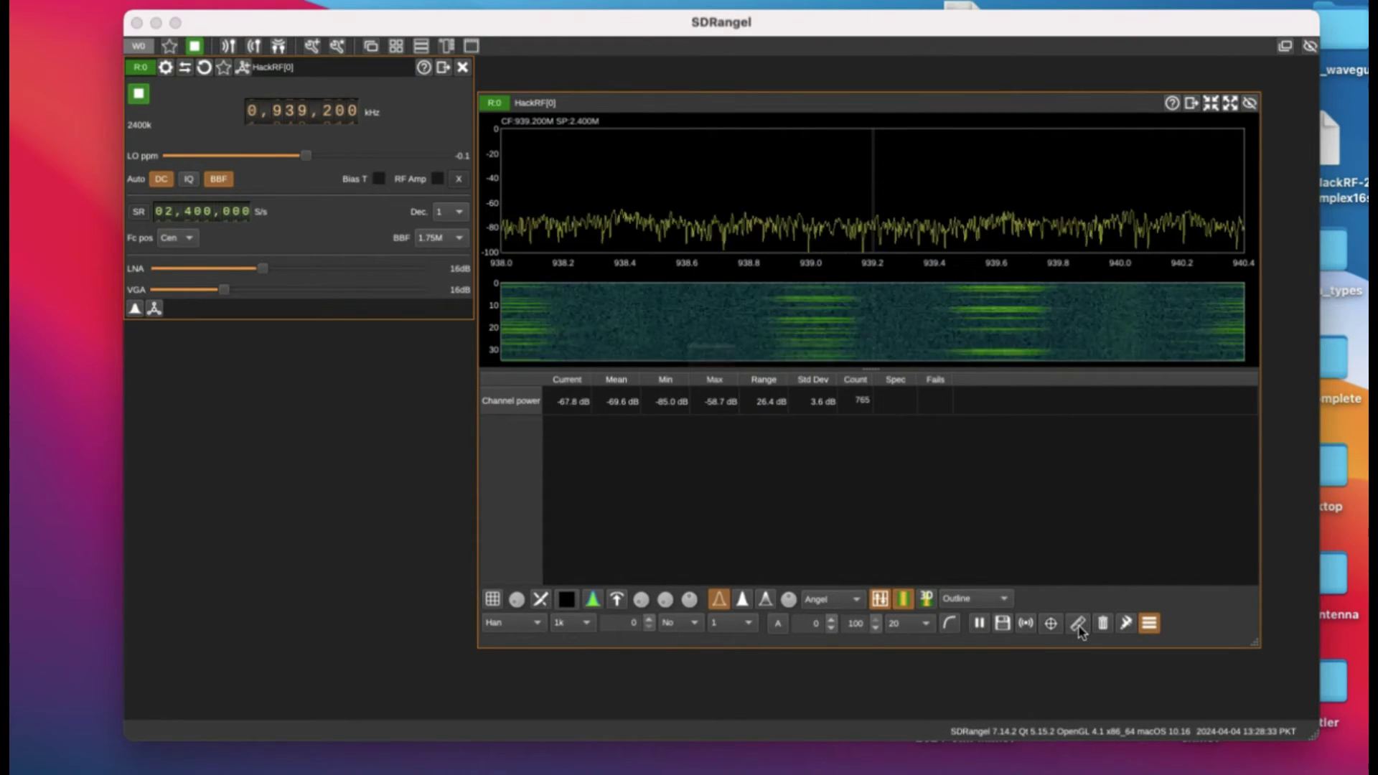
Switch the spectrum measurement to Adjacent channel power and close the settings to view ACPR results
left_click(1078, 626)
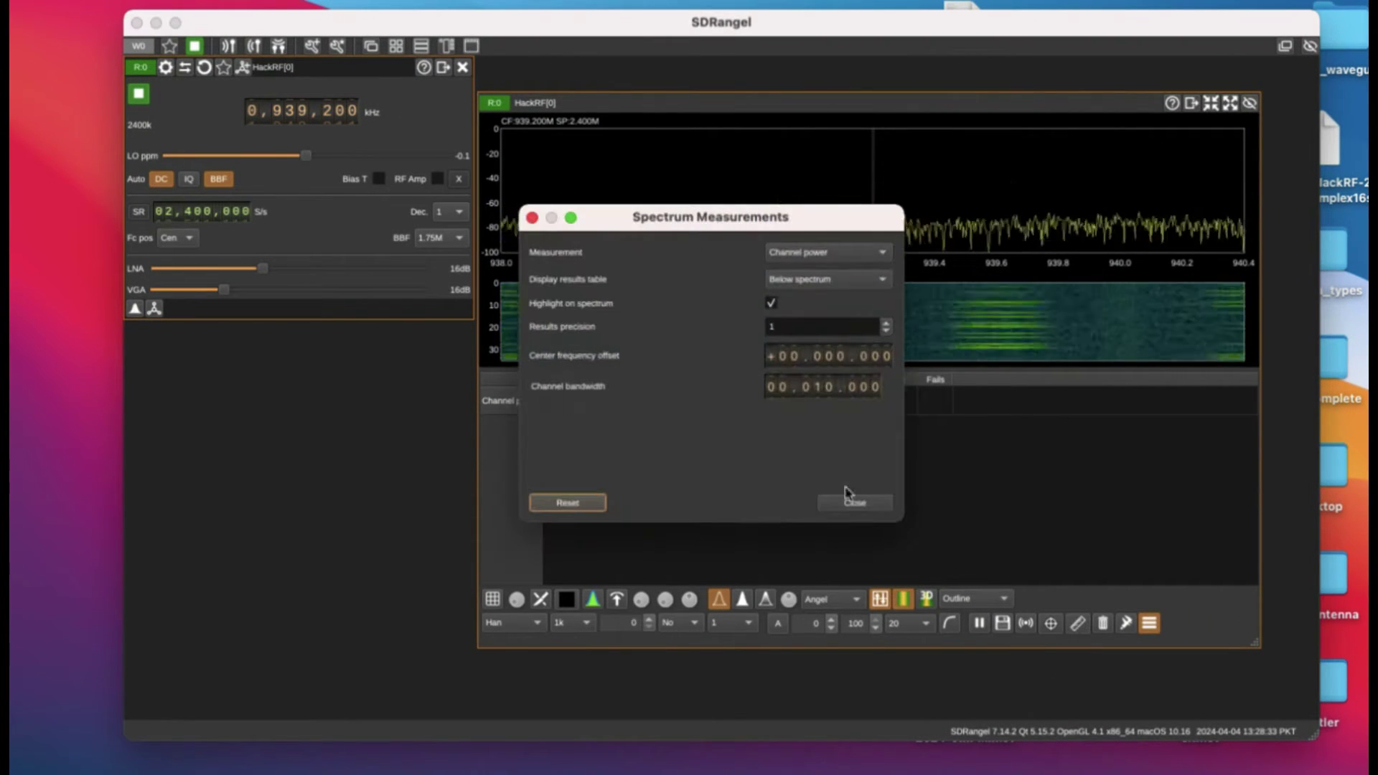
left_click(879, 253)
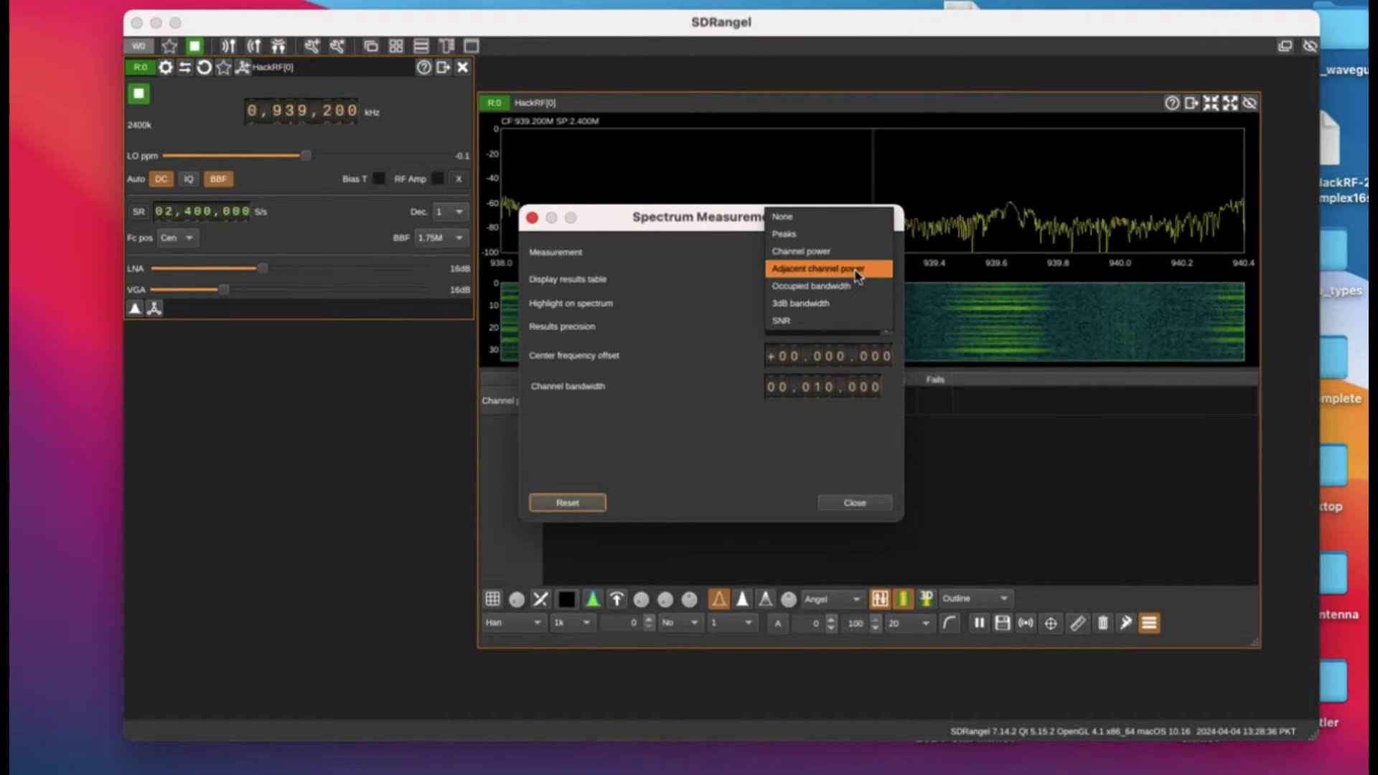
left_click(857, 270)
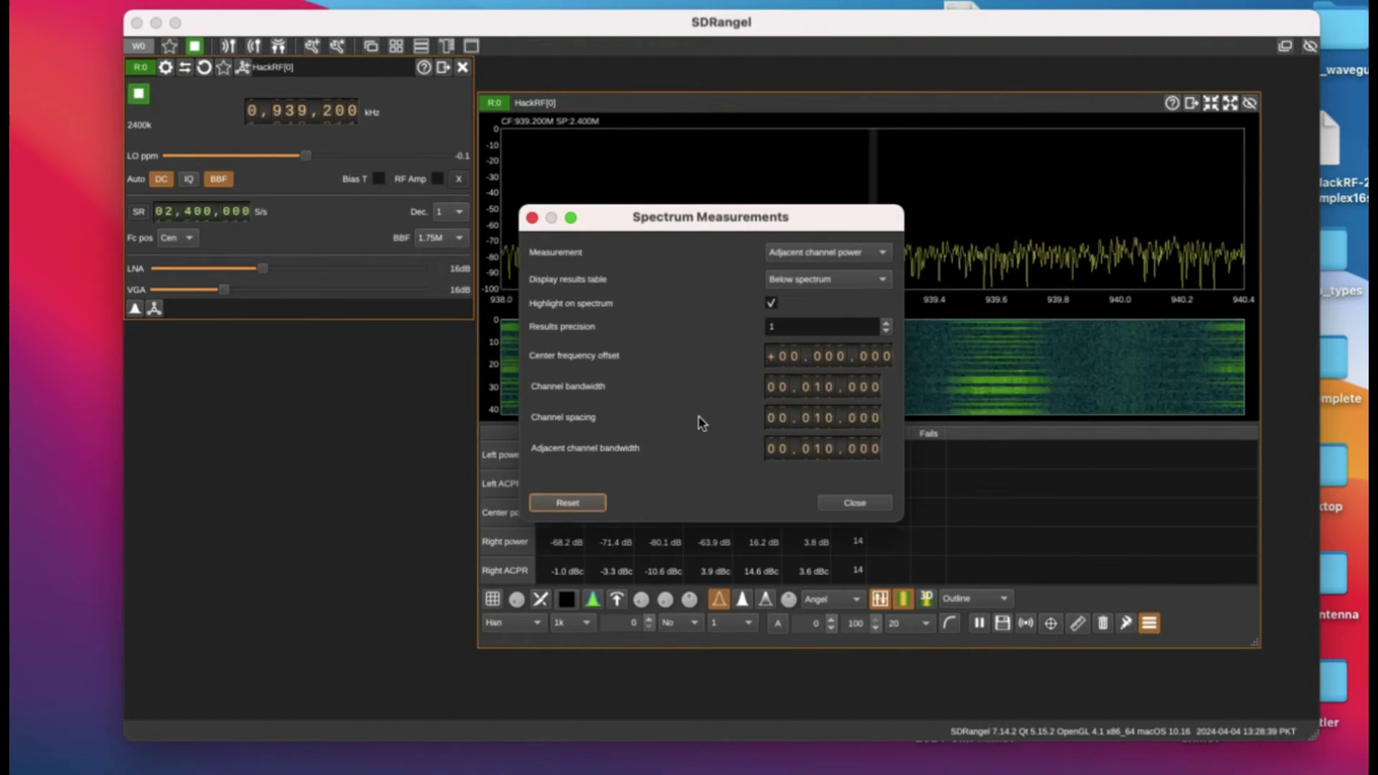
left_click(854, 505)
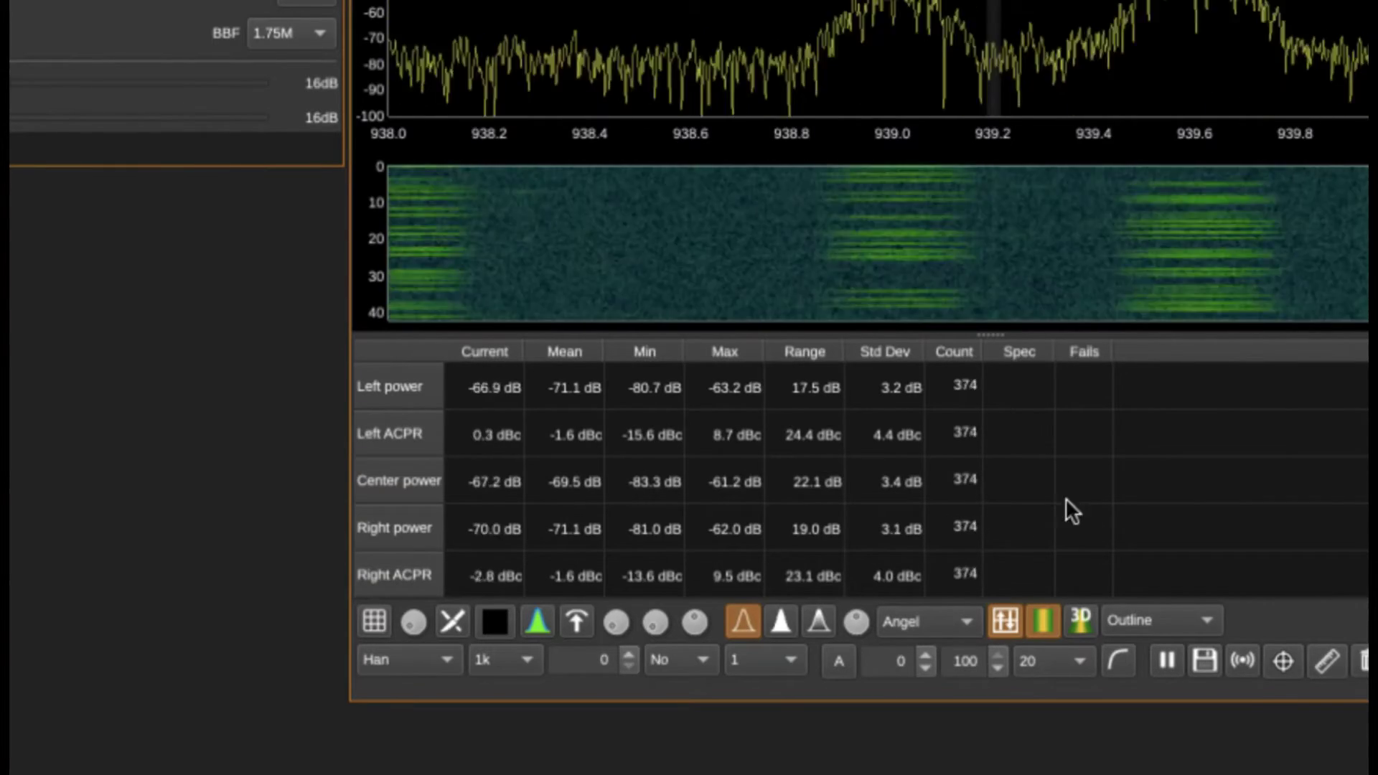
Measure Occupied bandwidth (about 9.375 kHz) and enlarge the measurements table below the waterfall
left_click(1323, 661)
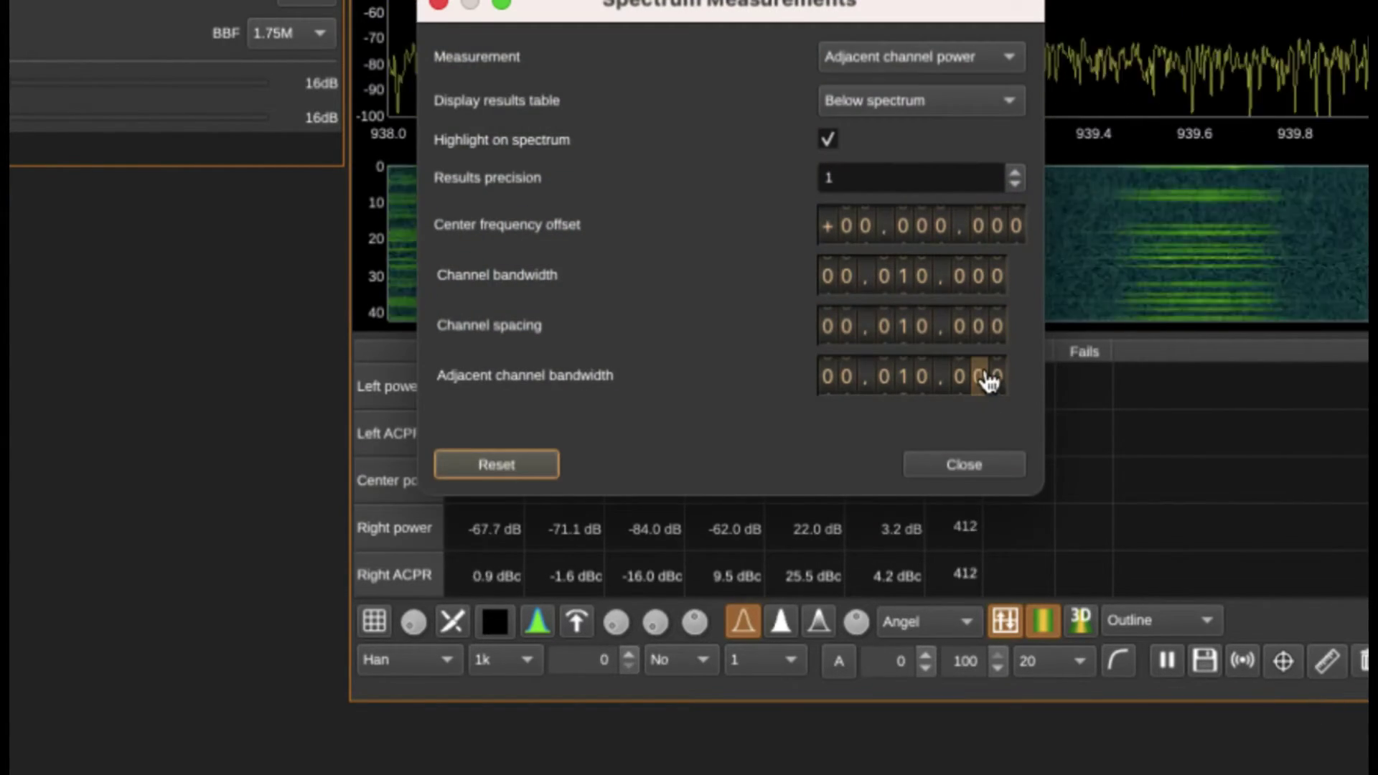
left_click(1009, 55)
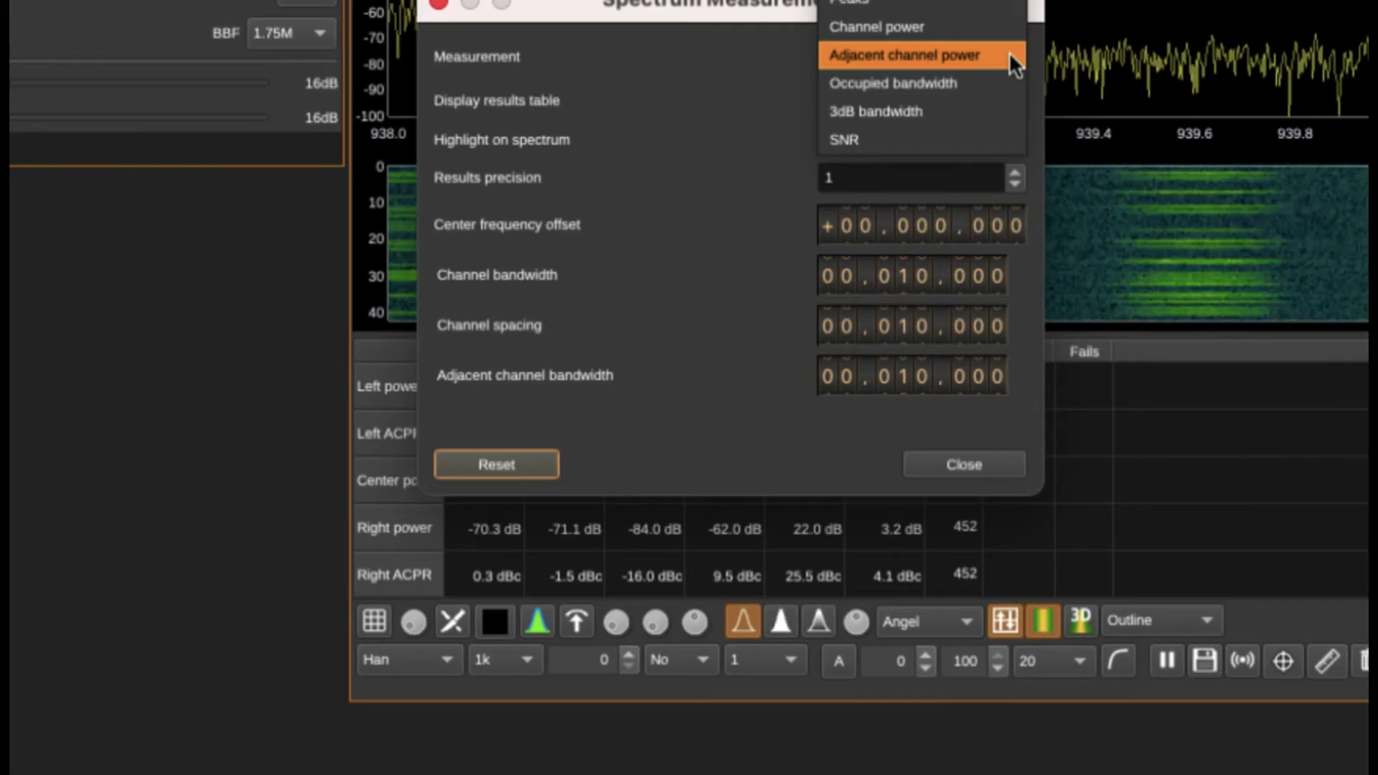
left_click(920, 83)
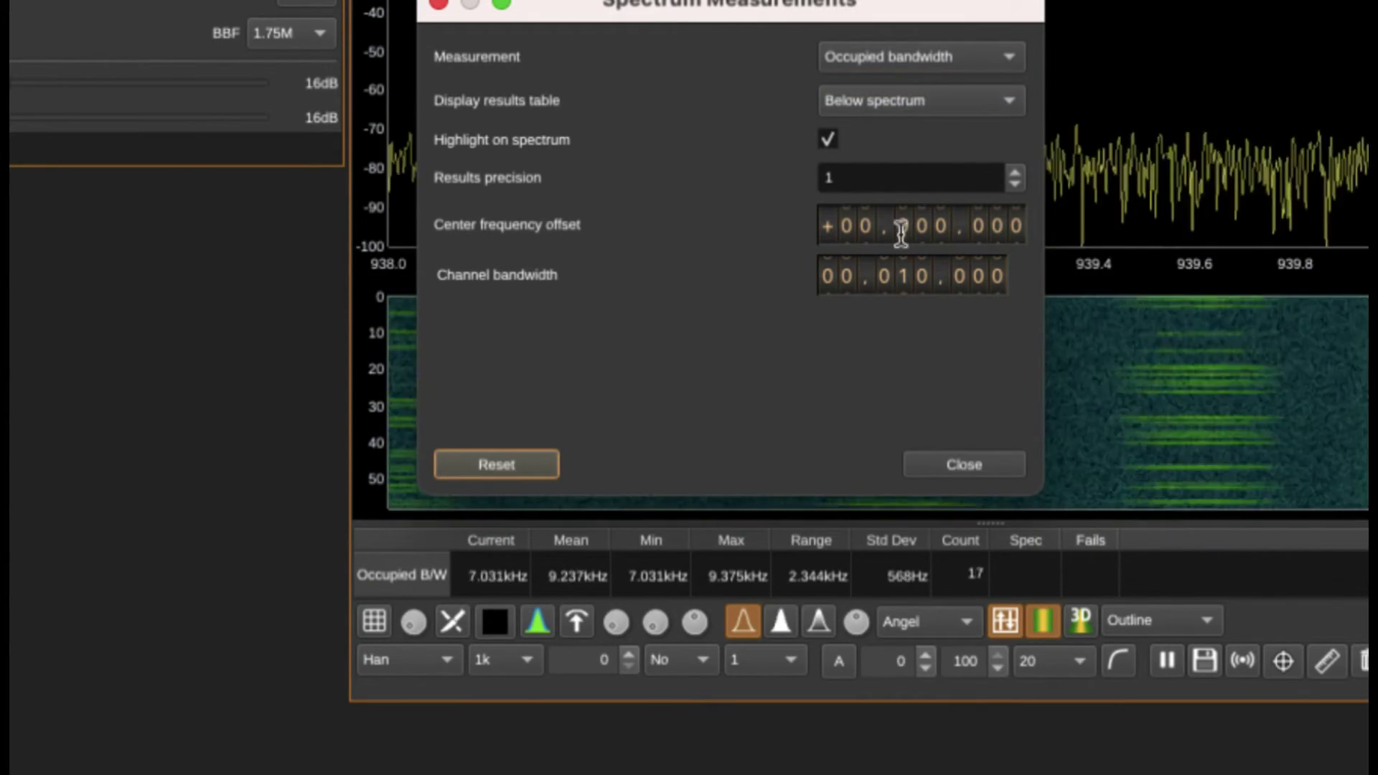
left_click(947, 463)
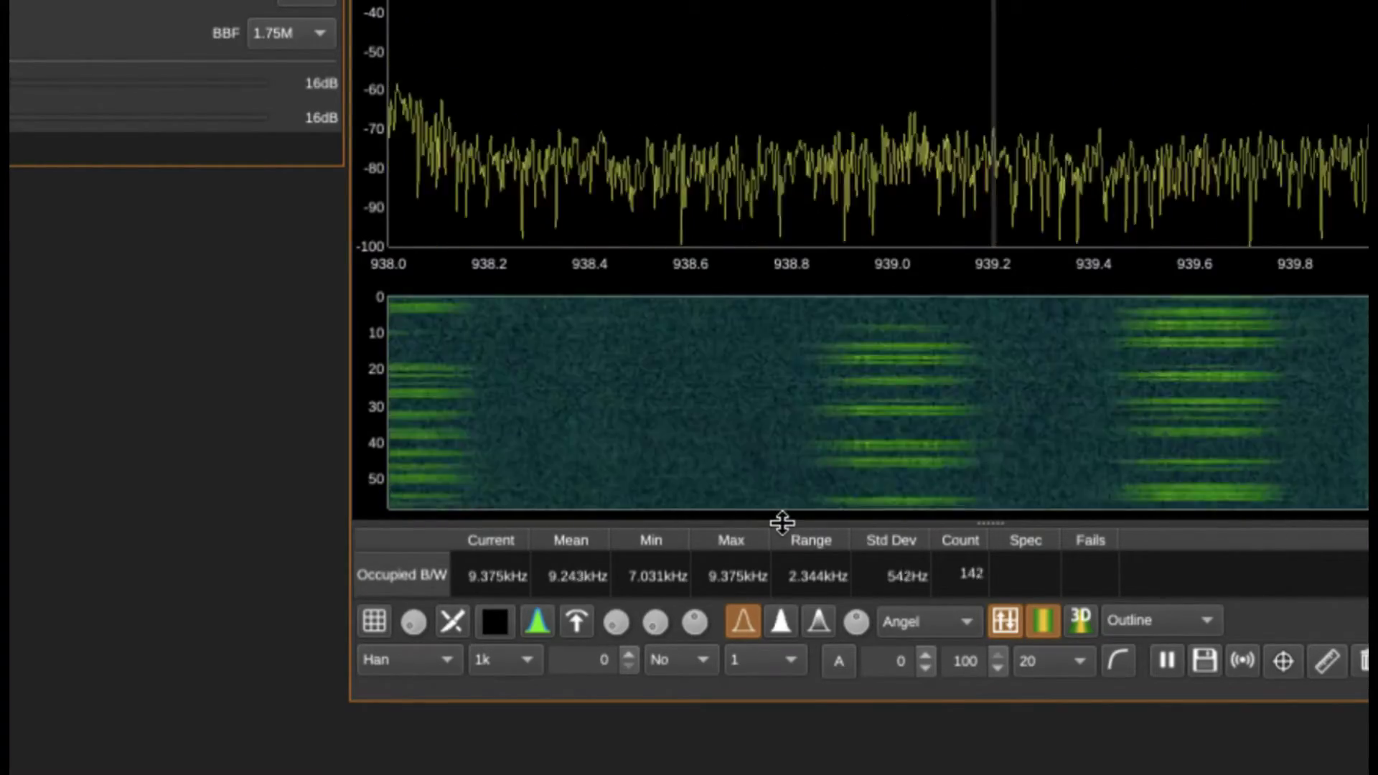
left_click_drag(784, 522, 762, 332)
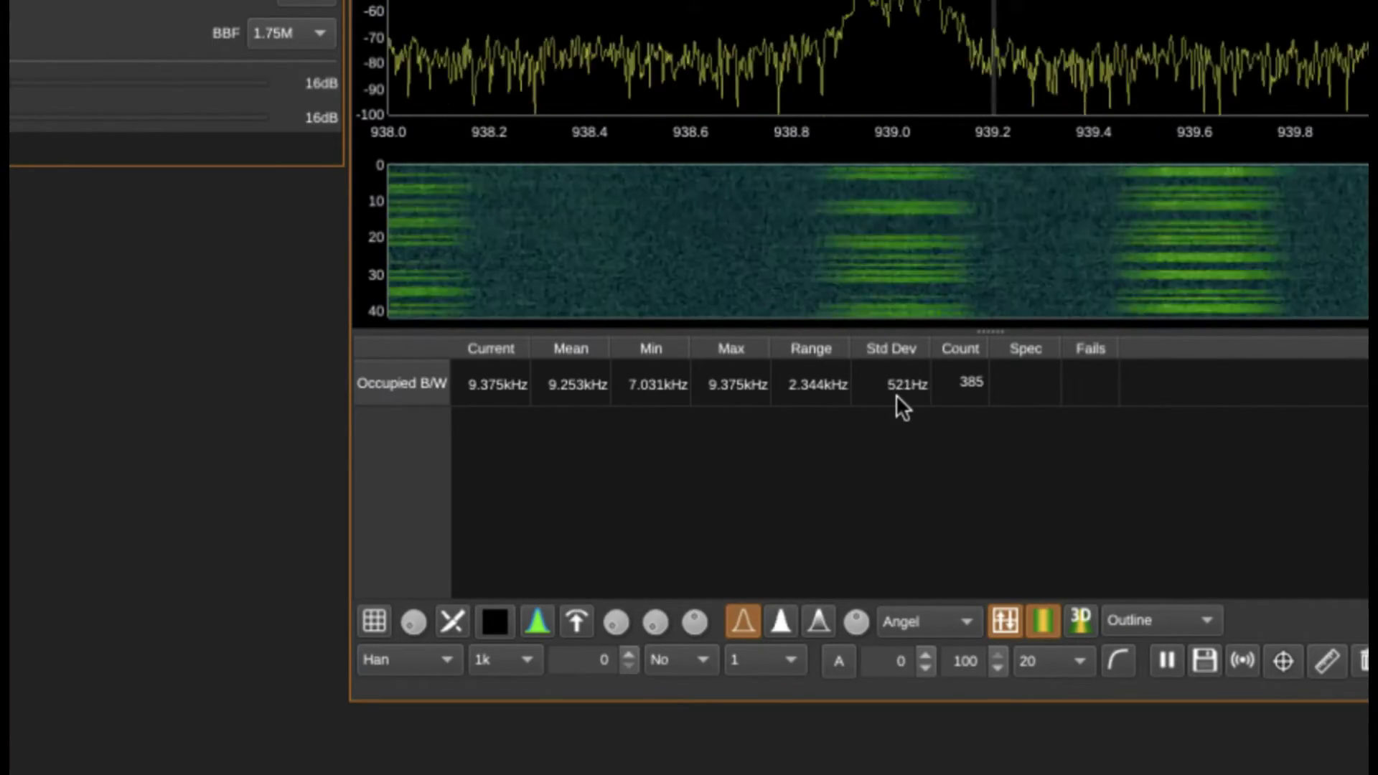
left_click(1324, 661)
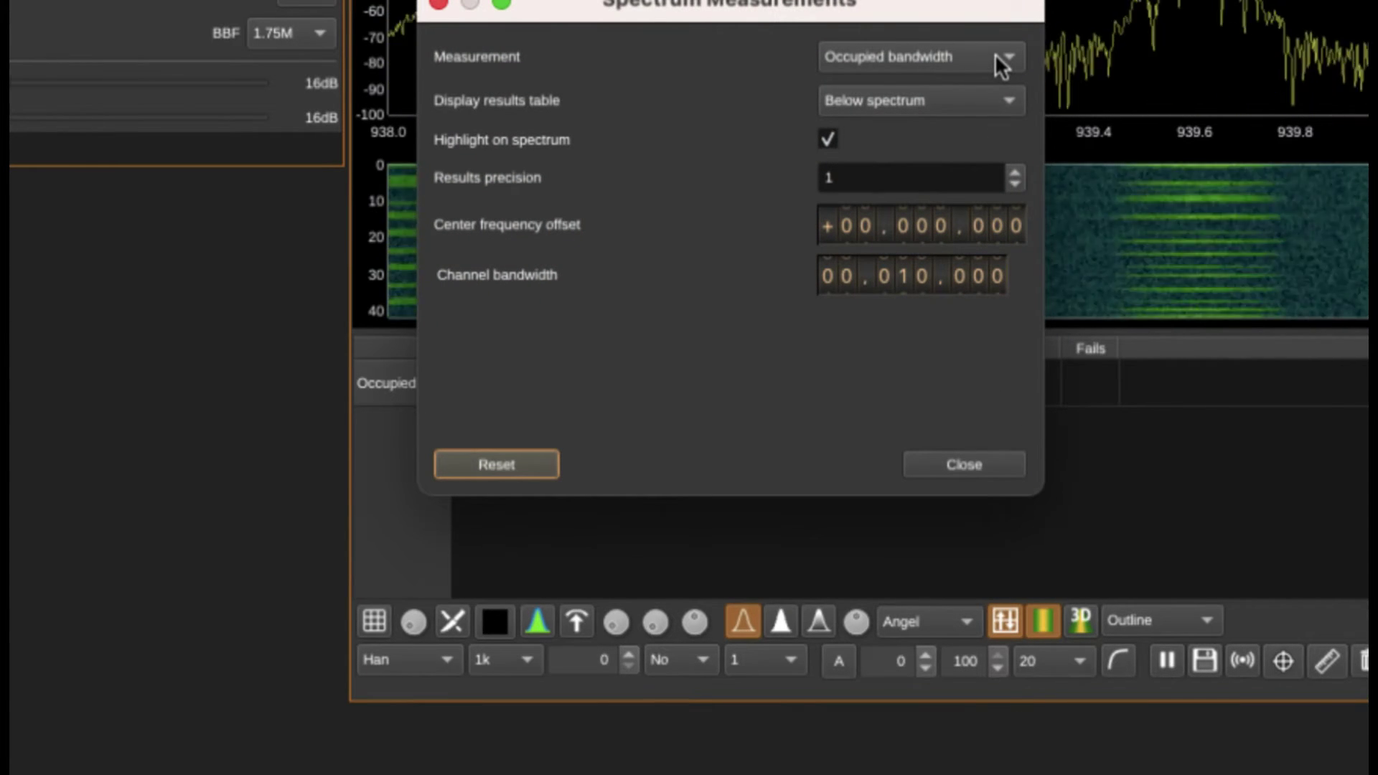
Switch the measurement to 3dB bandwidth, giving a 3dB B/W row around 2.344 kHz
left_click(995, 53)
left_click(901, 83)
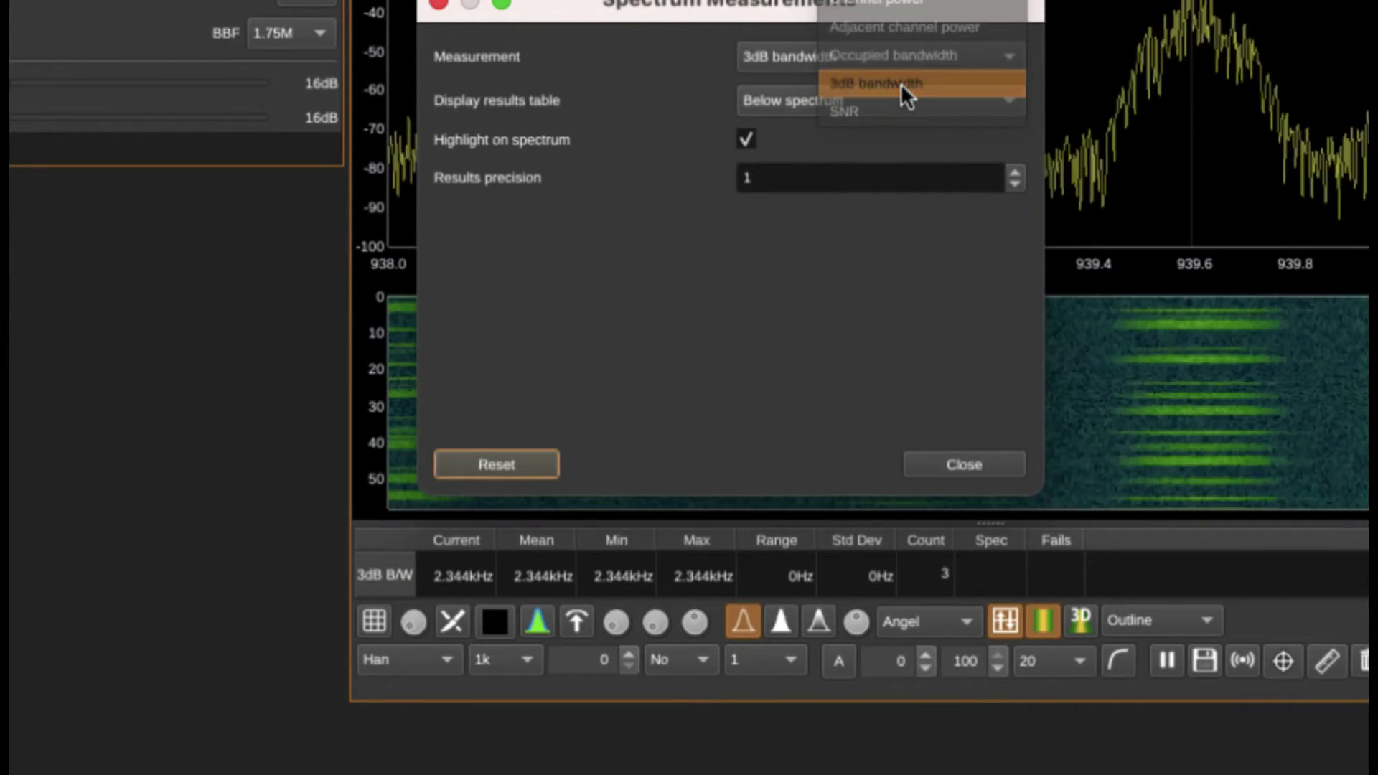
left_click(970, 463)
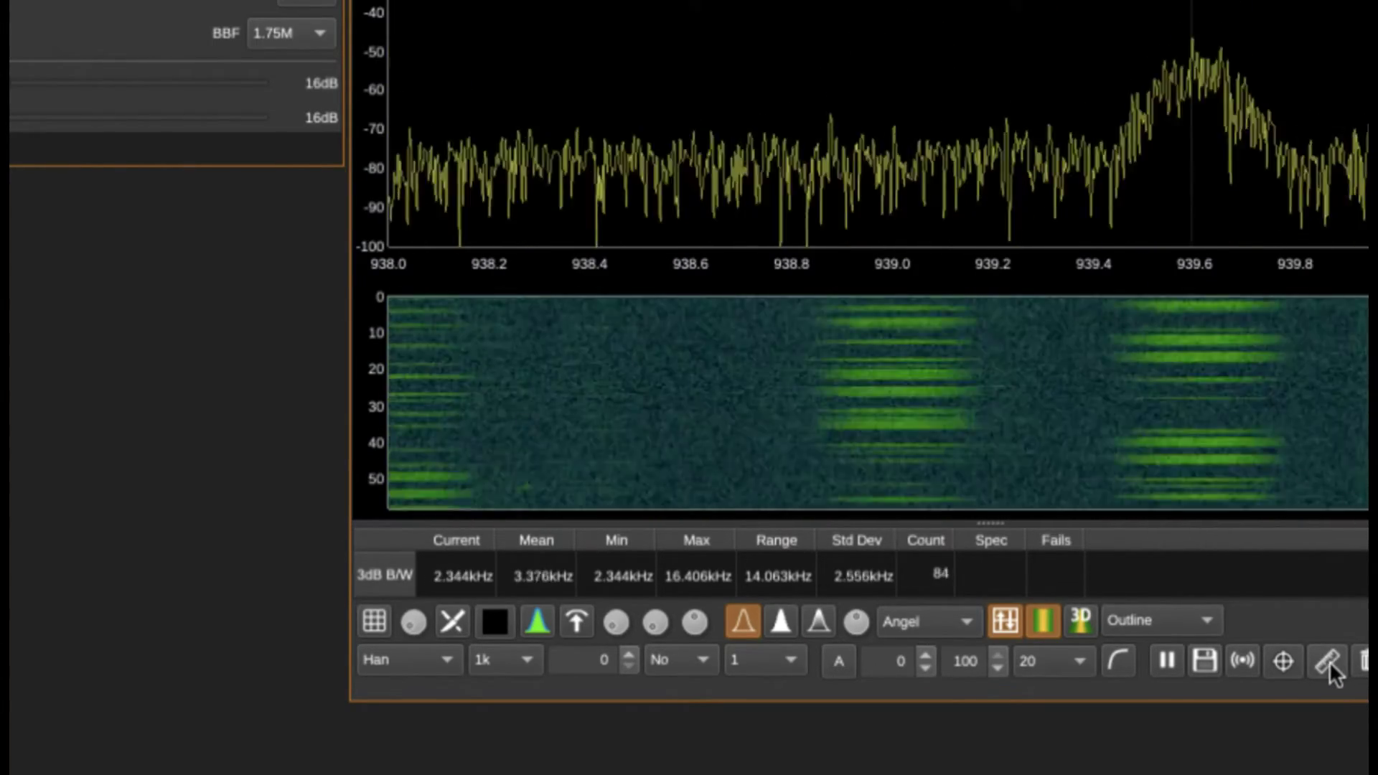
left_click(1329, 661)
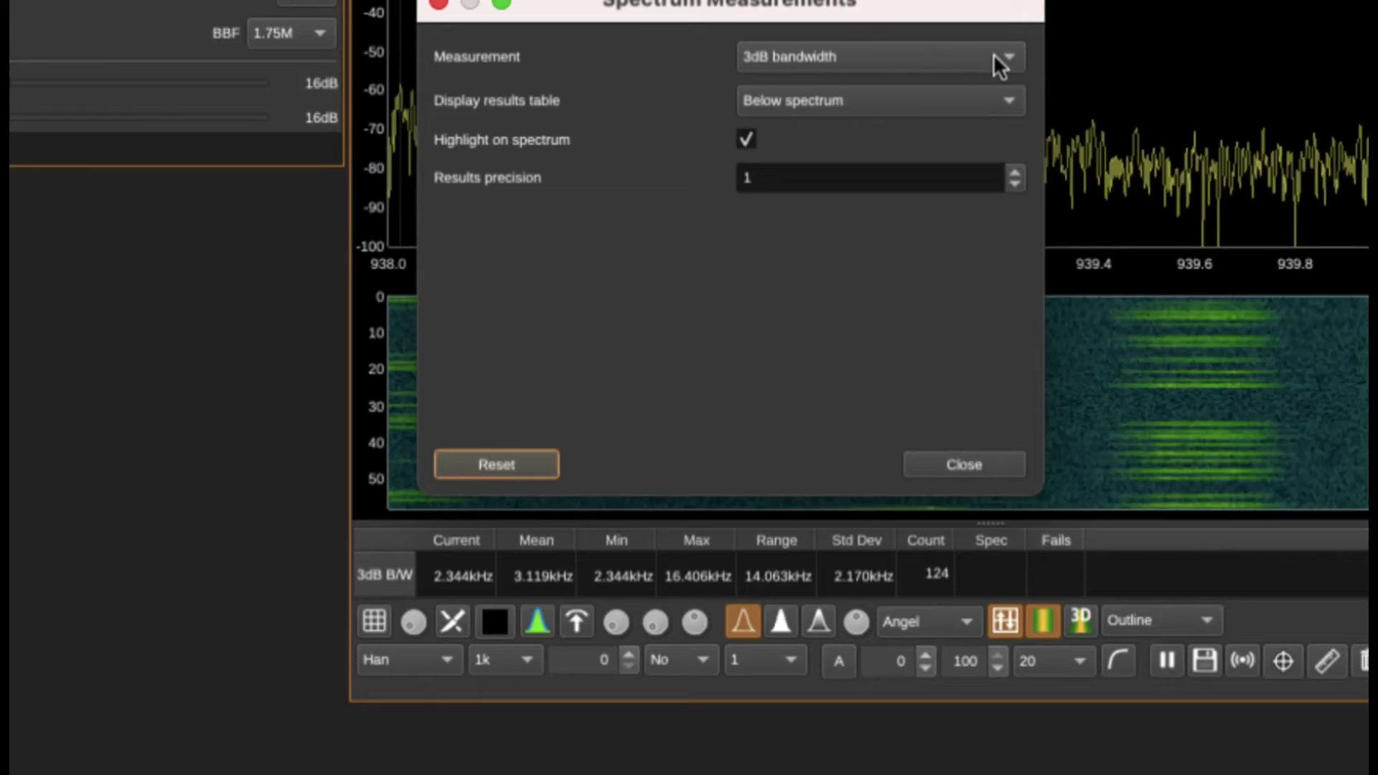
left_click(993, 56)
Select the SNR measurement to list SNR, SNFR, THD, THD+N, SINAD and SFDR
left_click(755, 88)
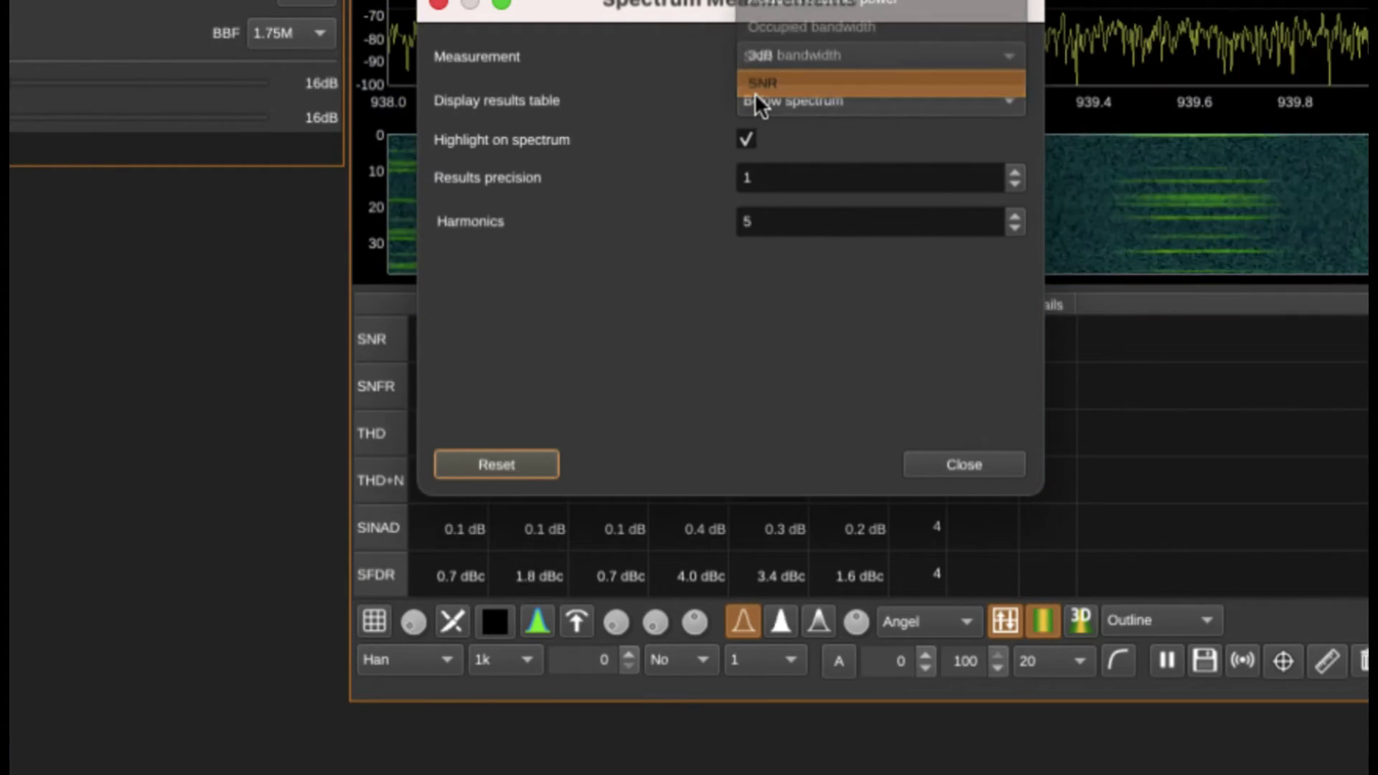
left_click(976, 475)
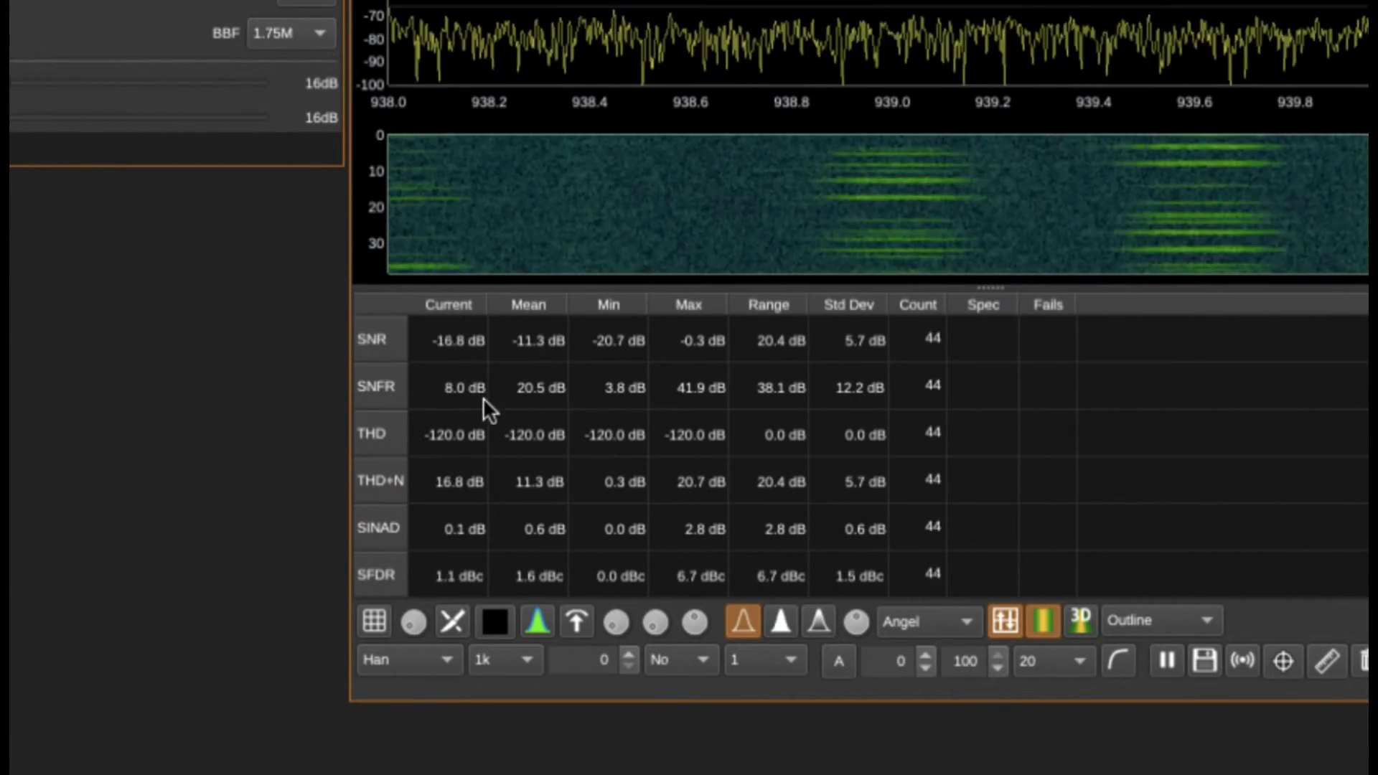